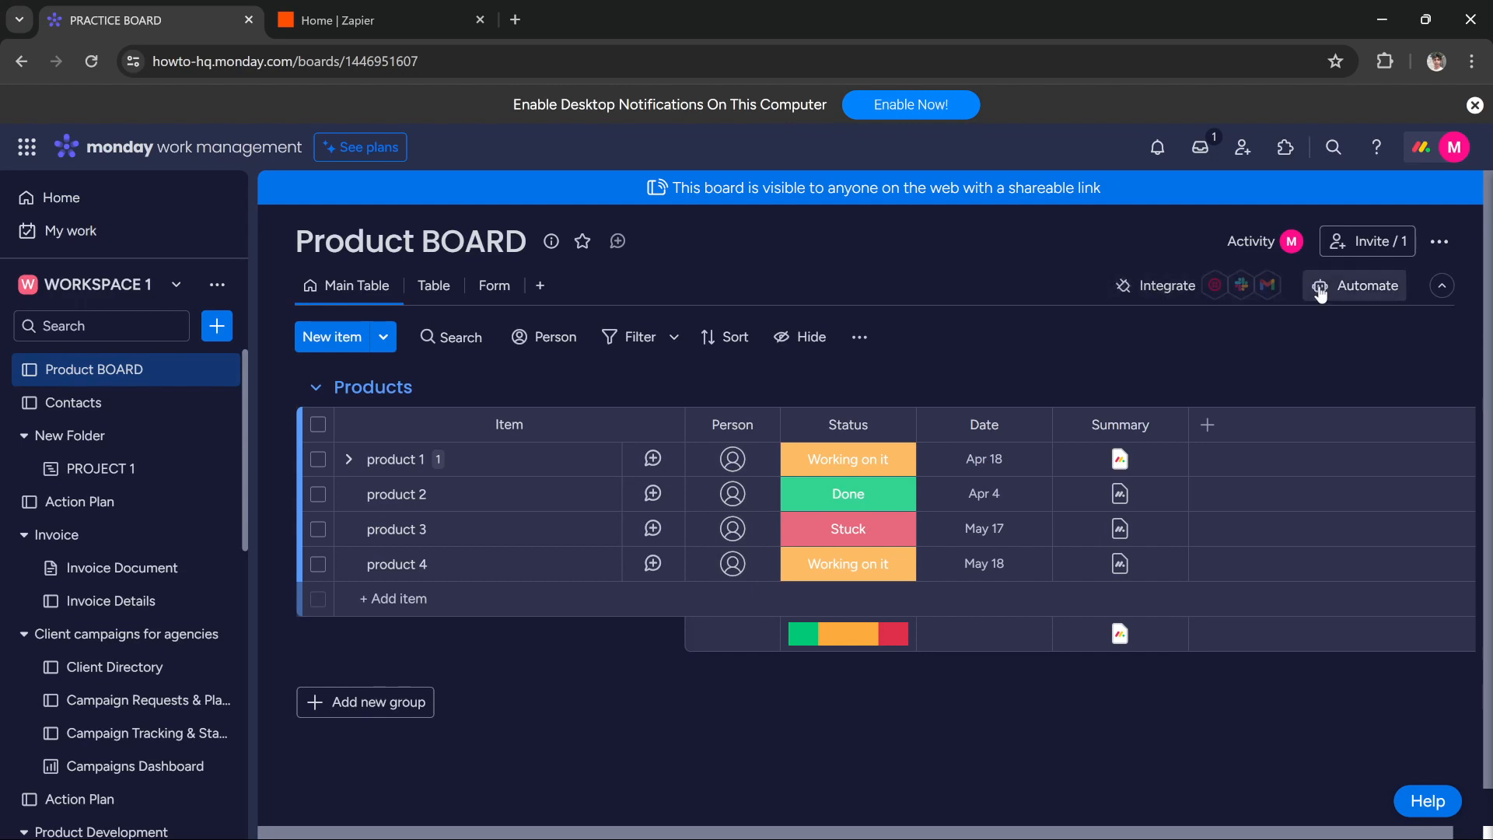
Check the Twilio integration templates offered for the Product BOARD in monday.com and switch to Zapier.
{"action": "left_click", "coordinate": [1212, 285]}
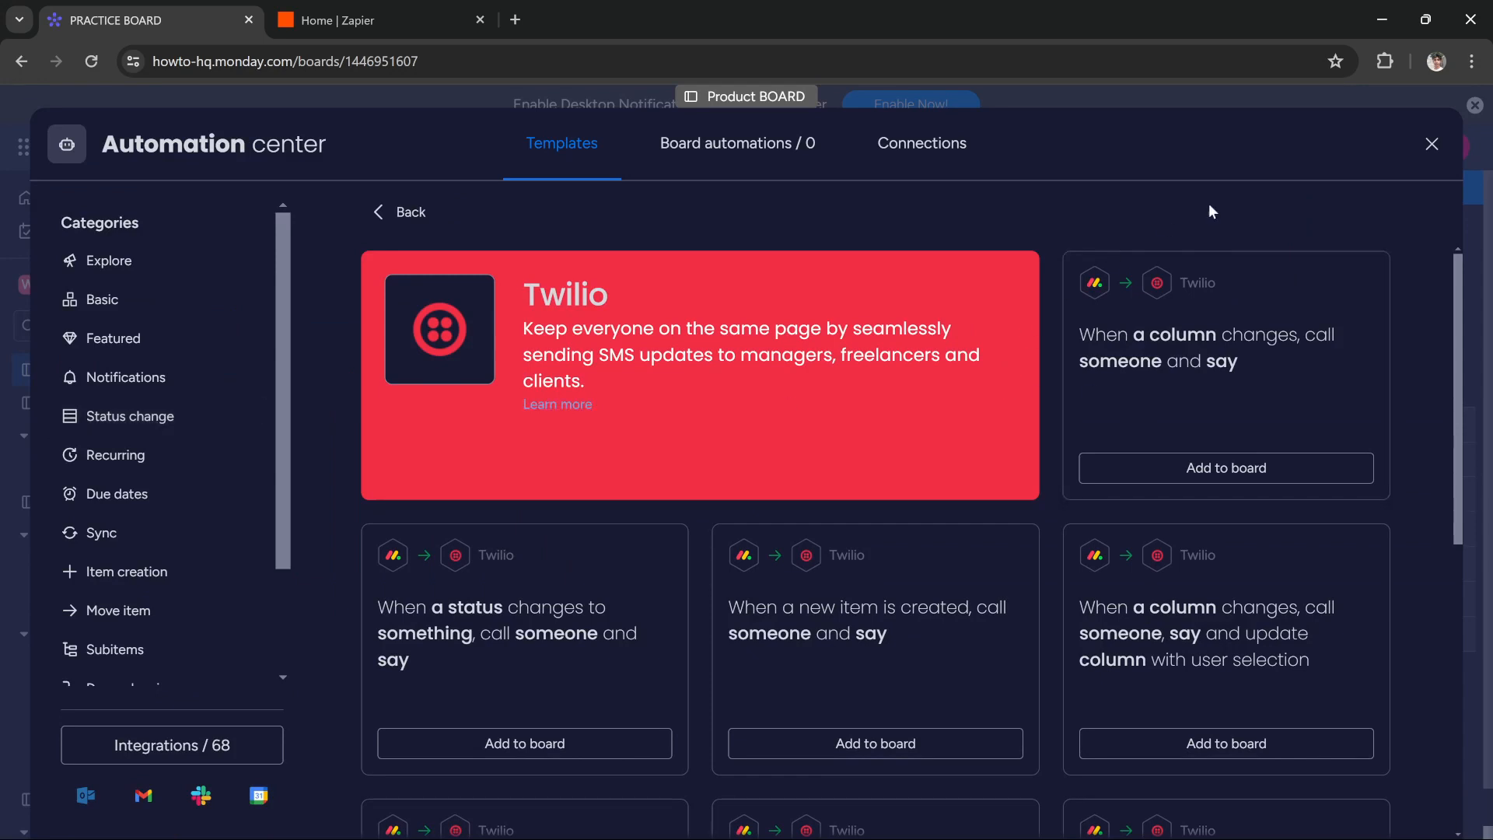
{"action": "left_click", "coordinate": [1433, 145]}
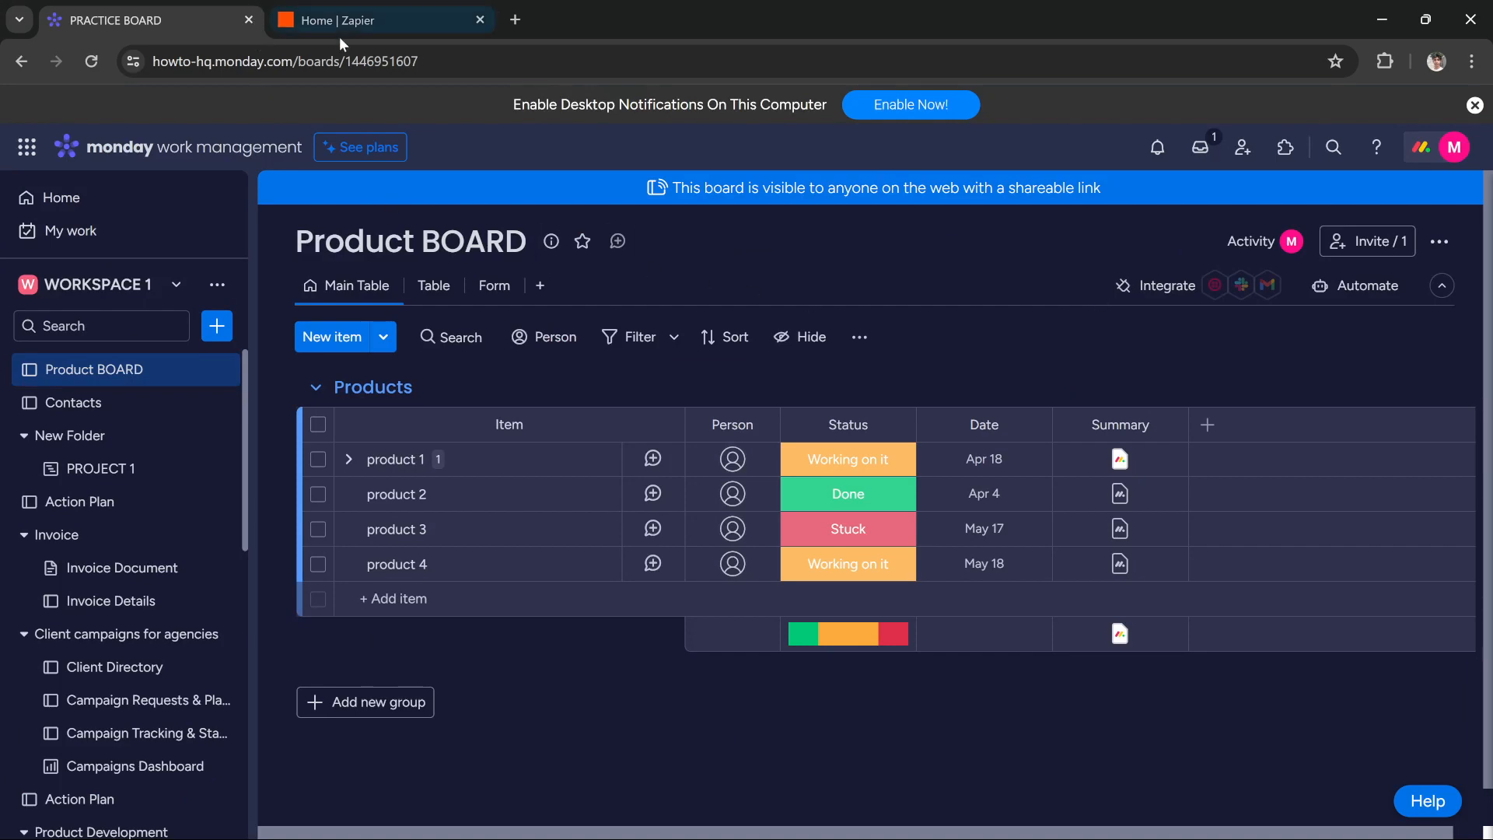
{"action": "left_click", "coordinate": [375, 24]}
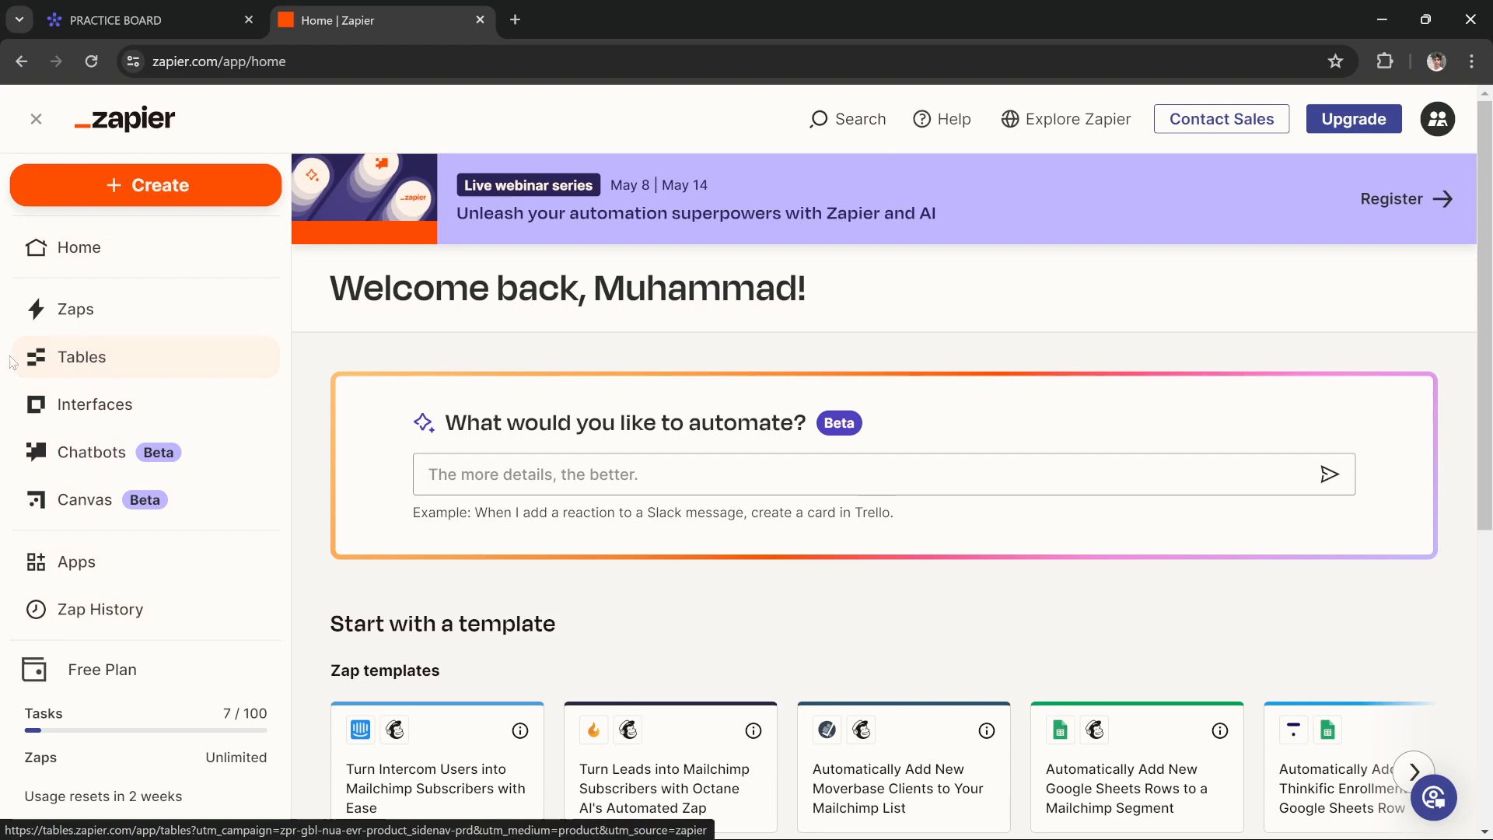
{"action": "left_click", "coordinate": [192, 16]}
{"action": "left_click", "coordinate": [390, 21]}
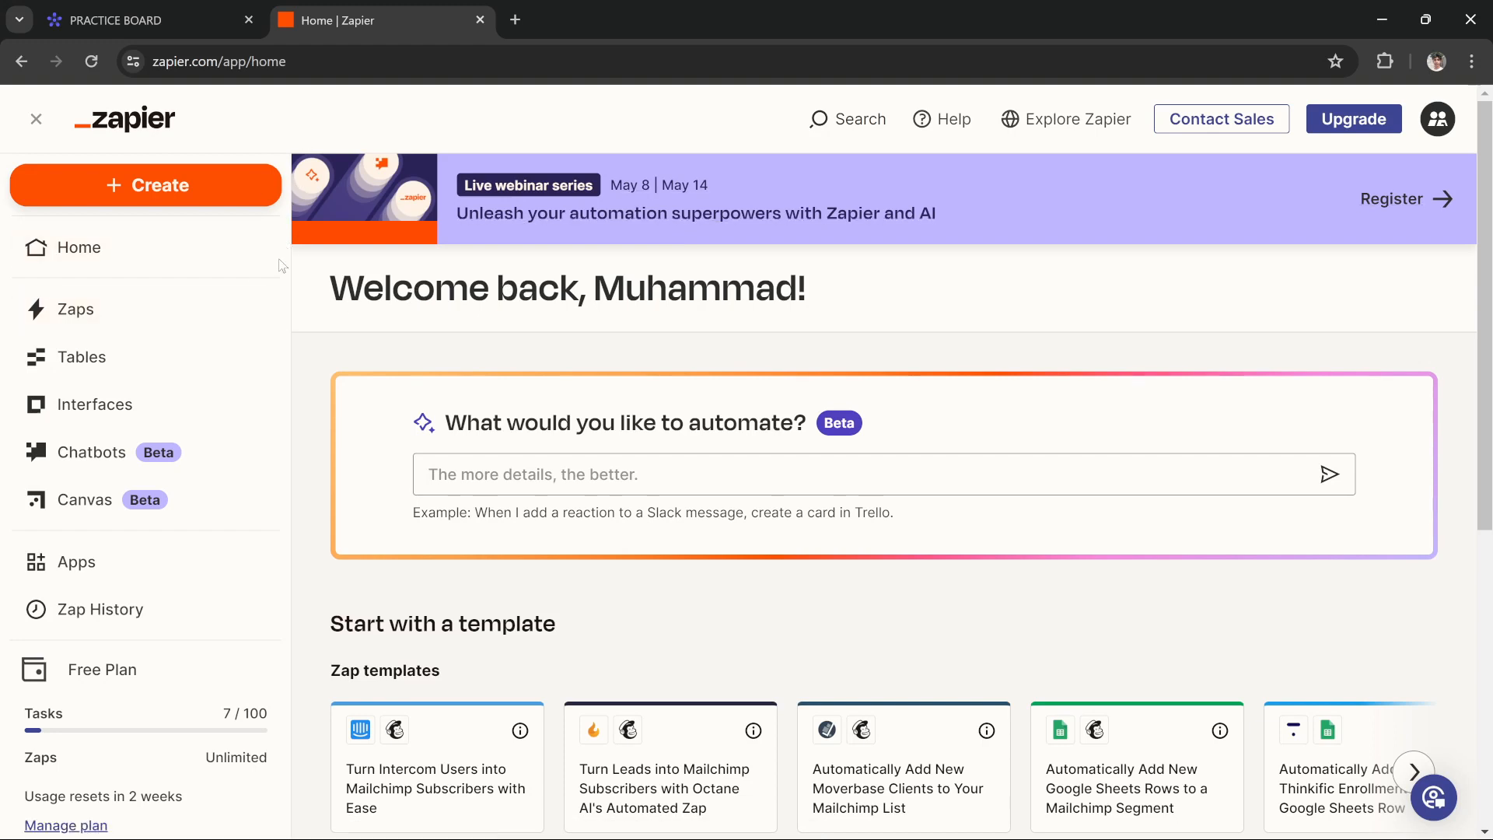
Review the connected apps in Zapier and search for "monday" among the apps available for a new connection.
{"action": "left_click", "coordinate": [142, 572]}
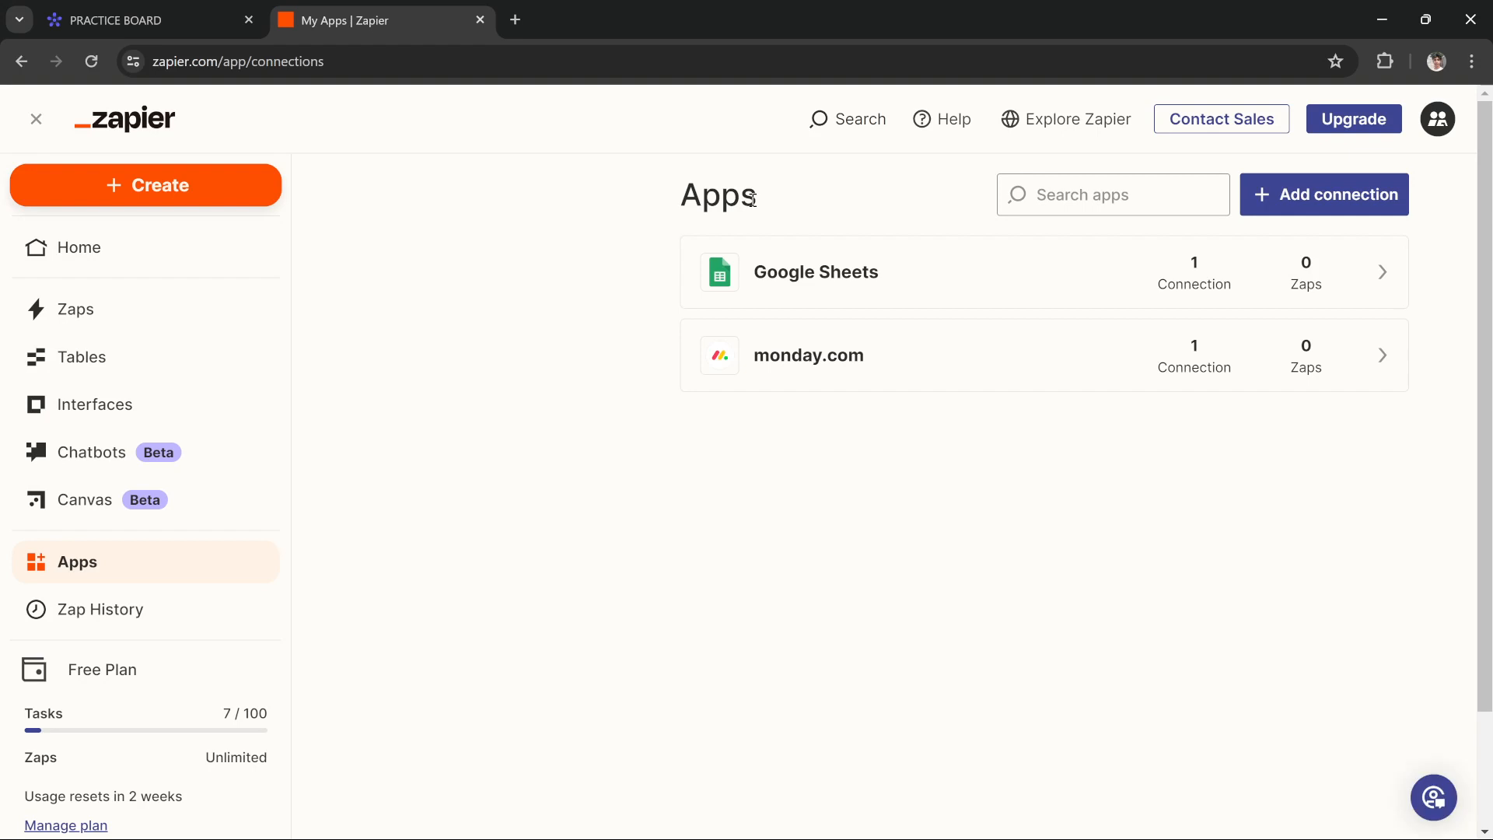
{"action": "left_click", "coordinate": [1345, 201]}
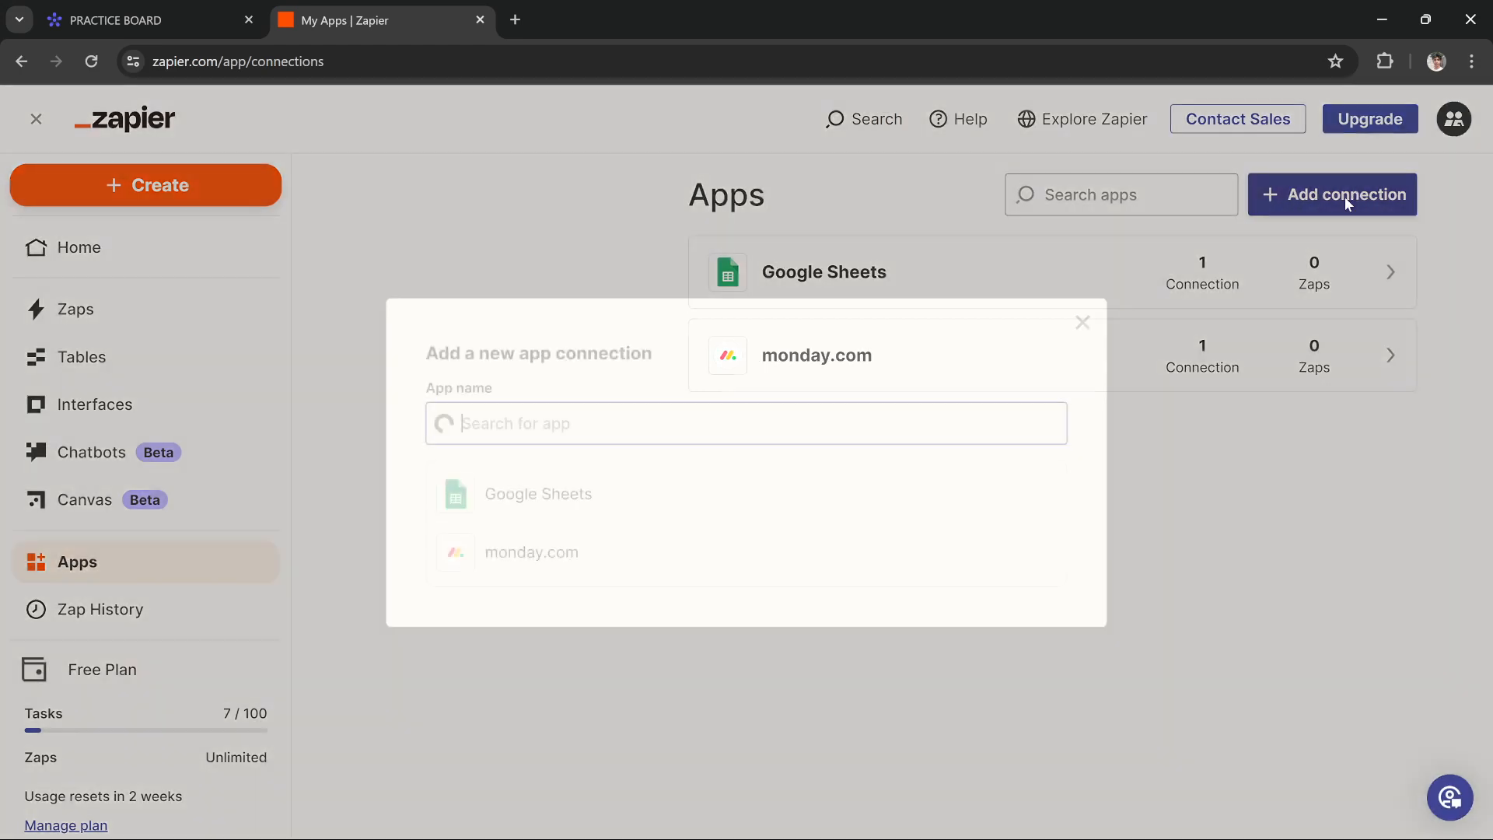
{"action": "type", "text": "monda"}
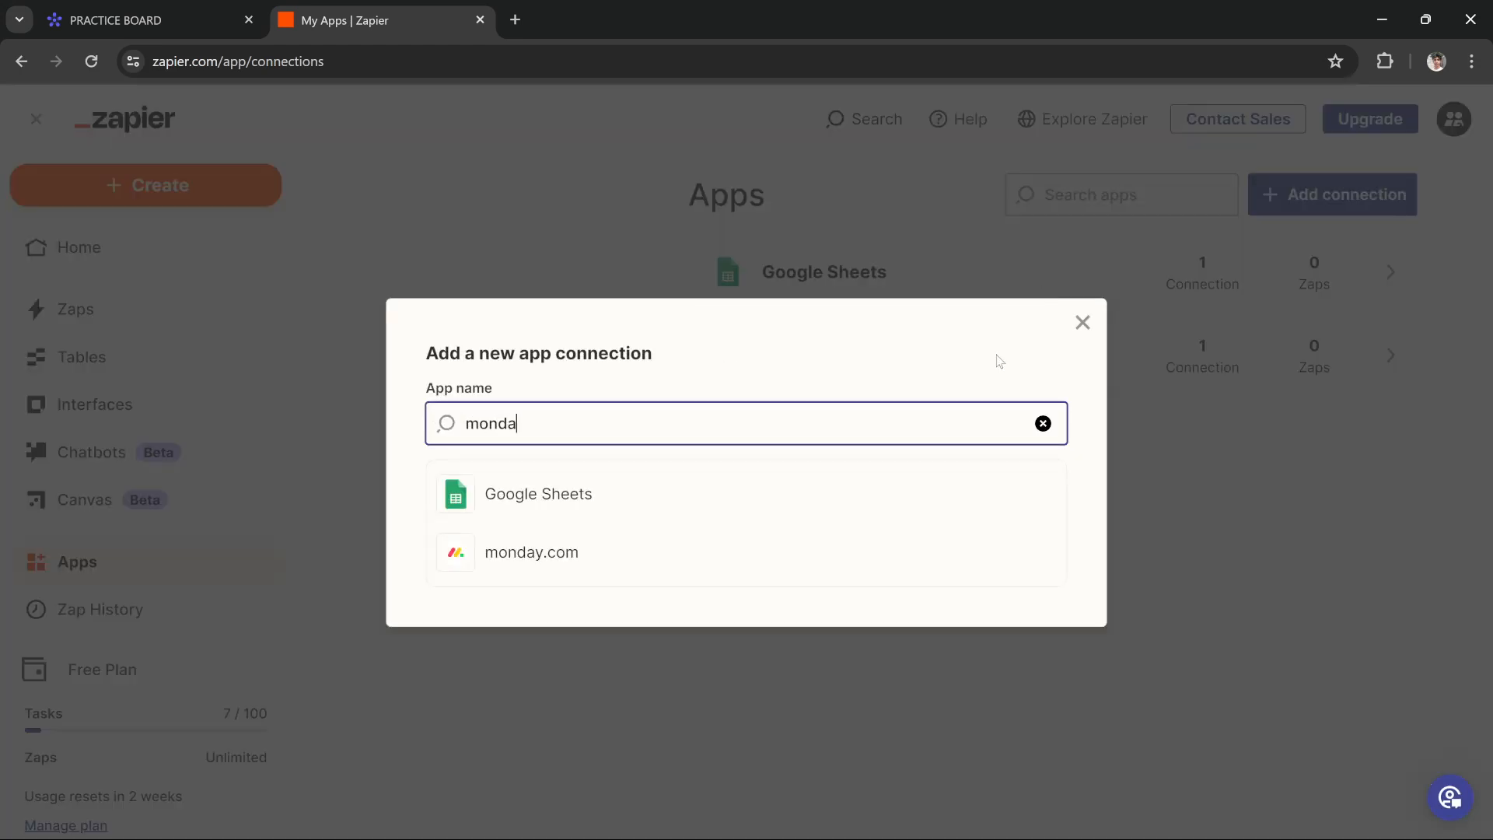
{"action": "type", "text": "y"}
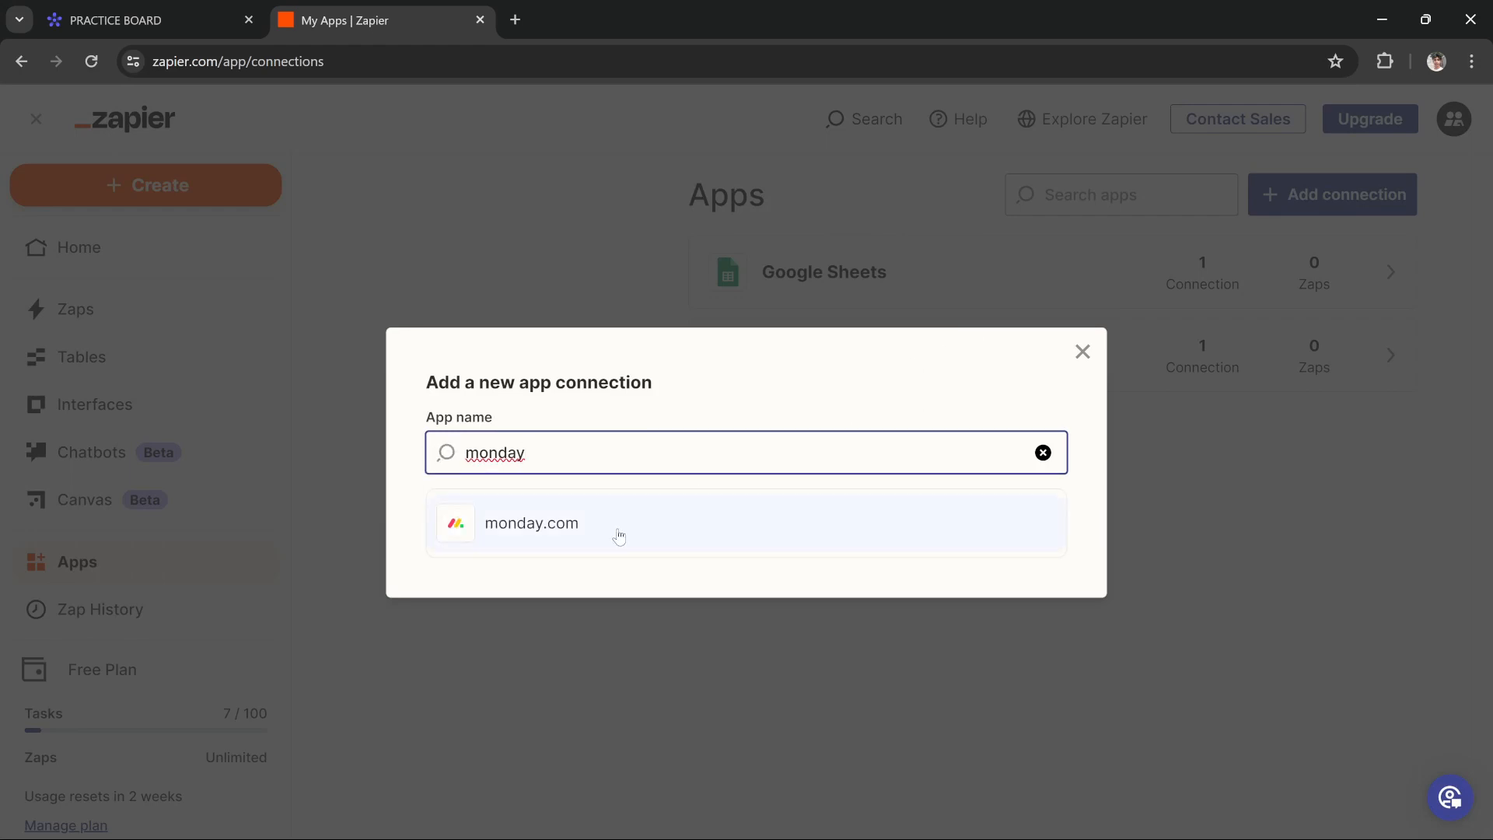
{"action": "left_click", "coordinate": [1077, 360]}
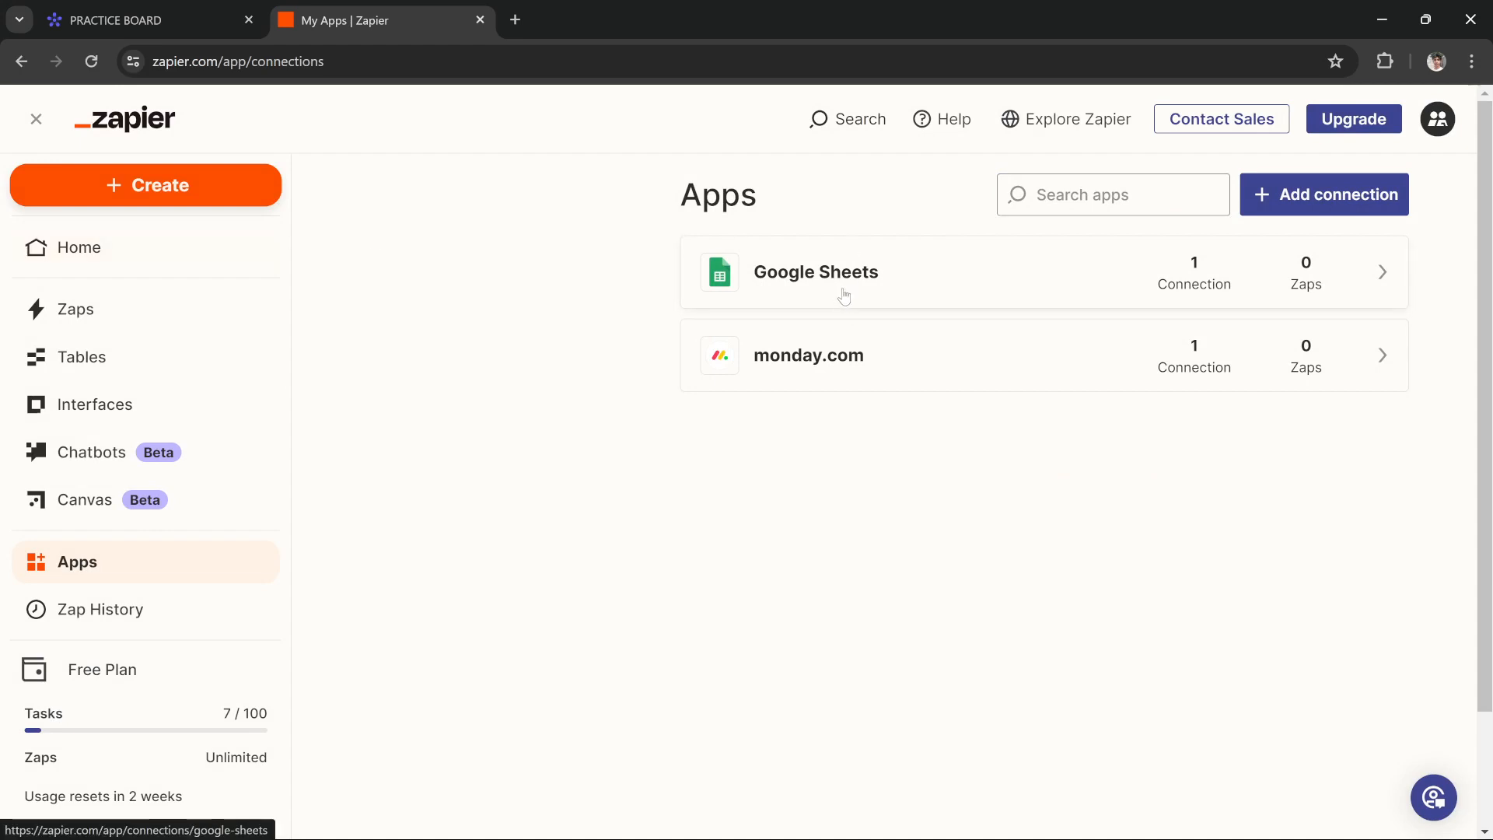
Create a new Zap and choose monday.com as its trigger app.
{"action": "left_click", "coordinate": [125, 249]}
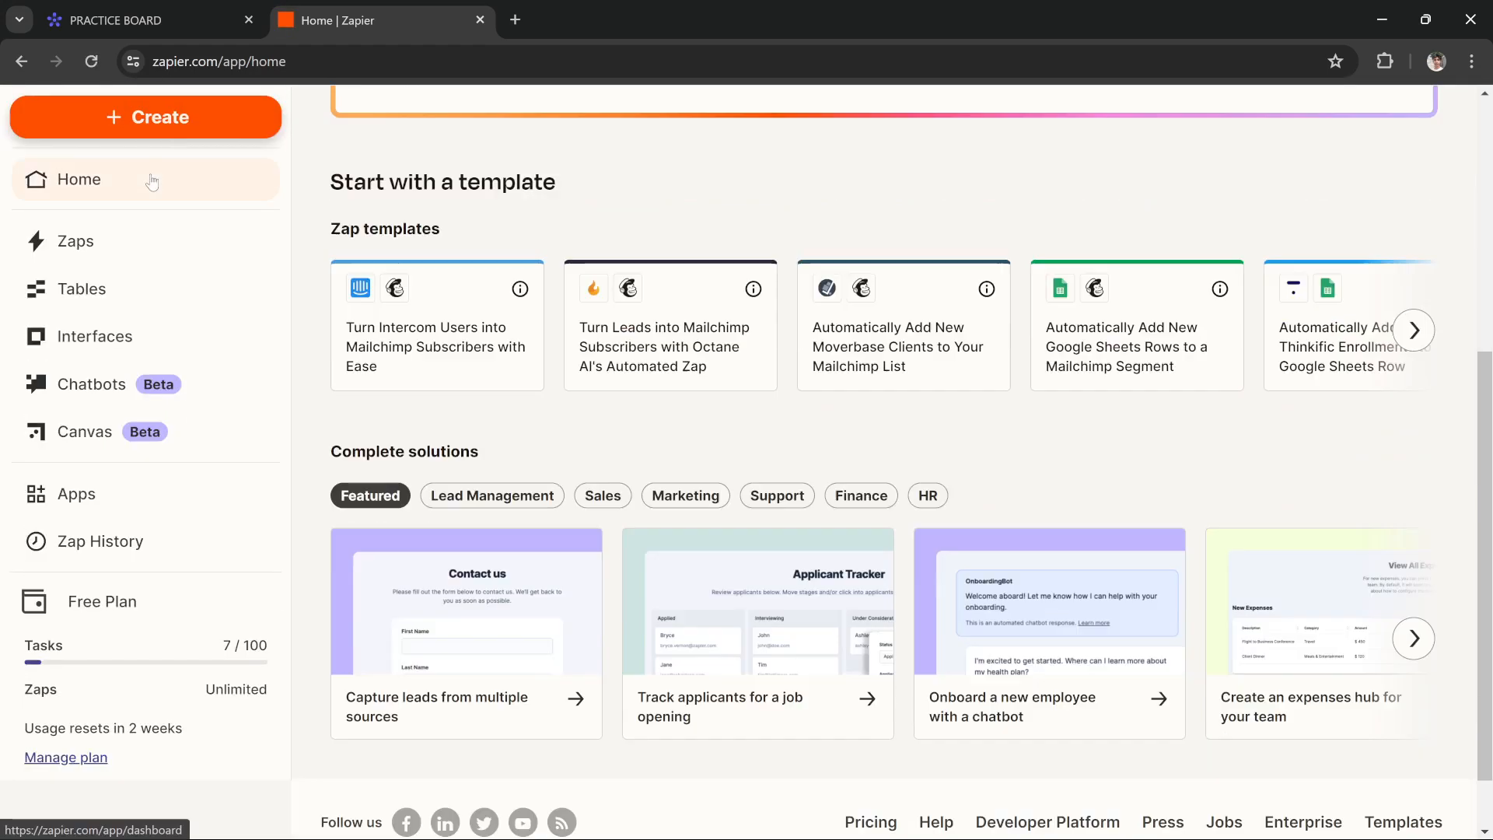
{"action": "scroll", "coordinate": [150, 182], "scroll_direction": "up", "scroll_amount": 1}
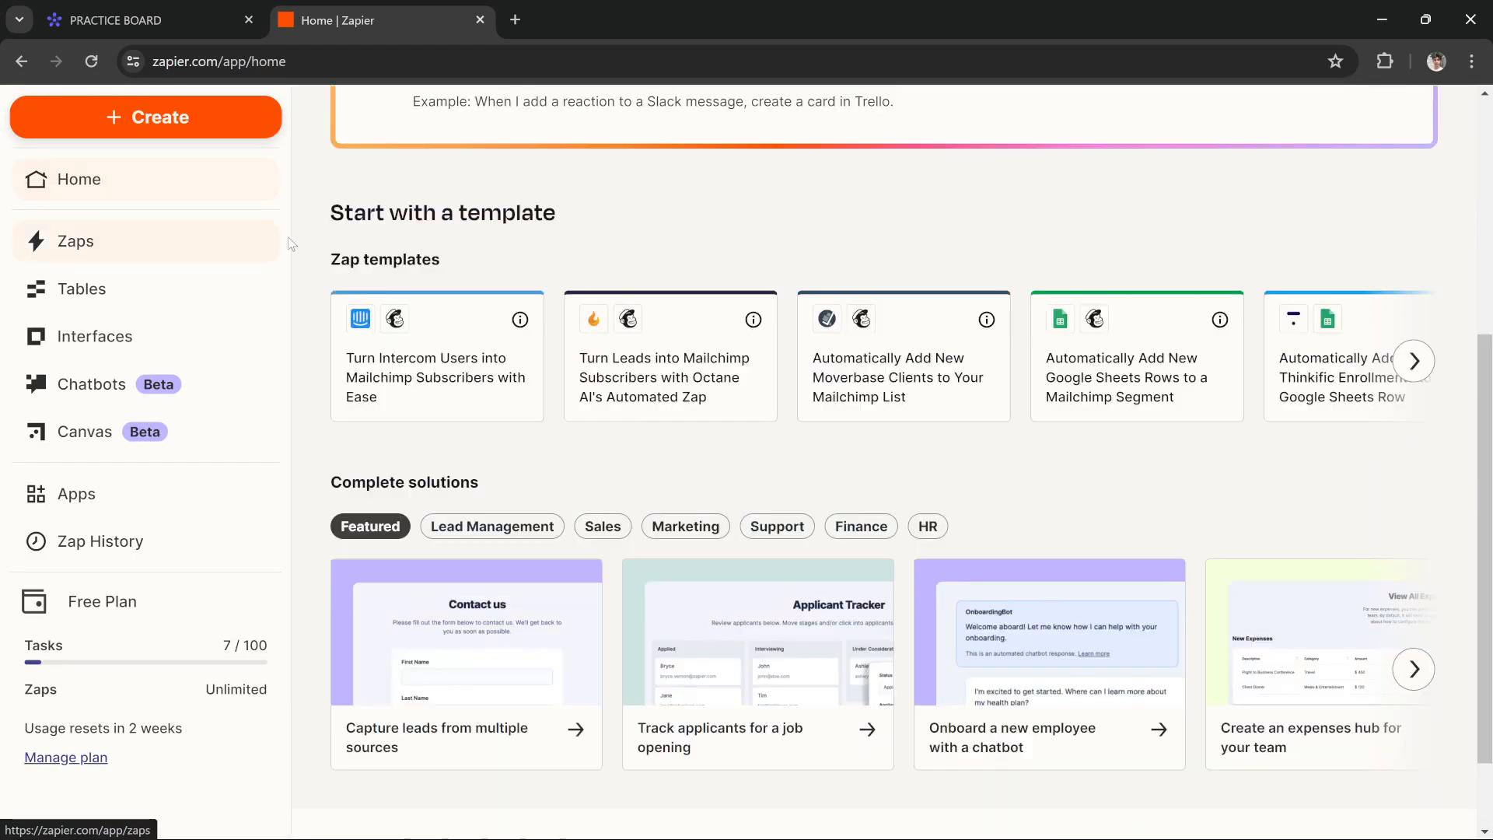
{"action": "scroll", "coordinate": [292, 243], "scroll_direction": "up", "scroll_amount": 5}
{"action": "left_click", "coordinate": [196, 191]}
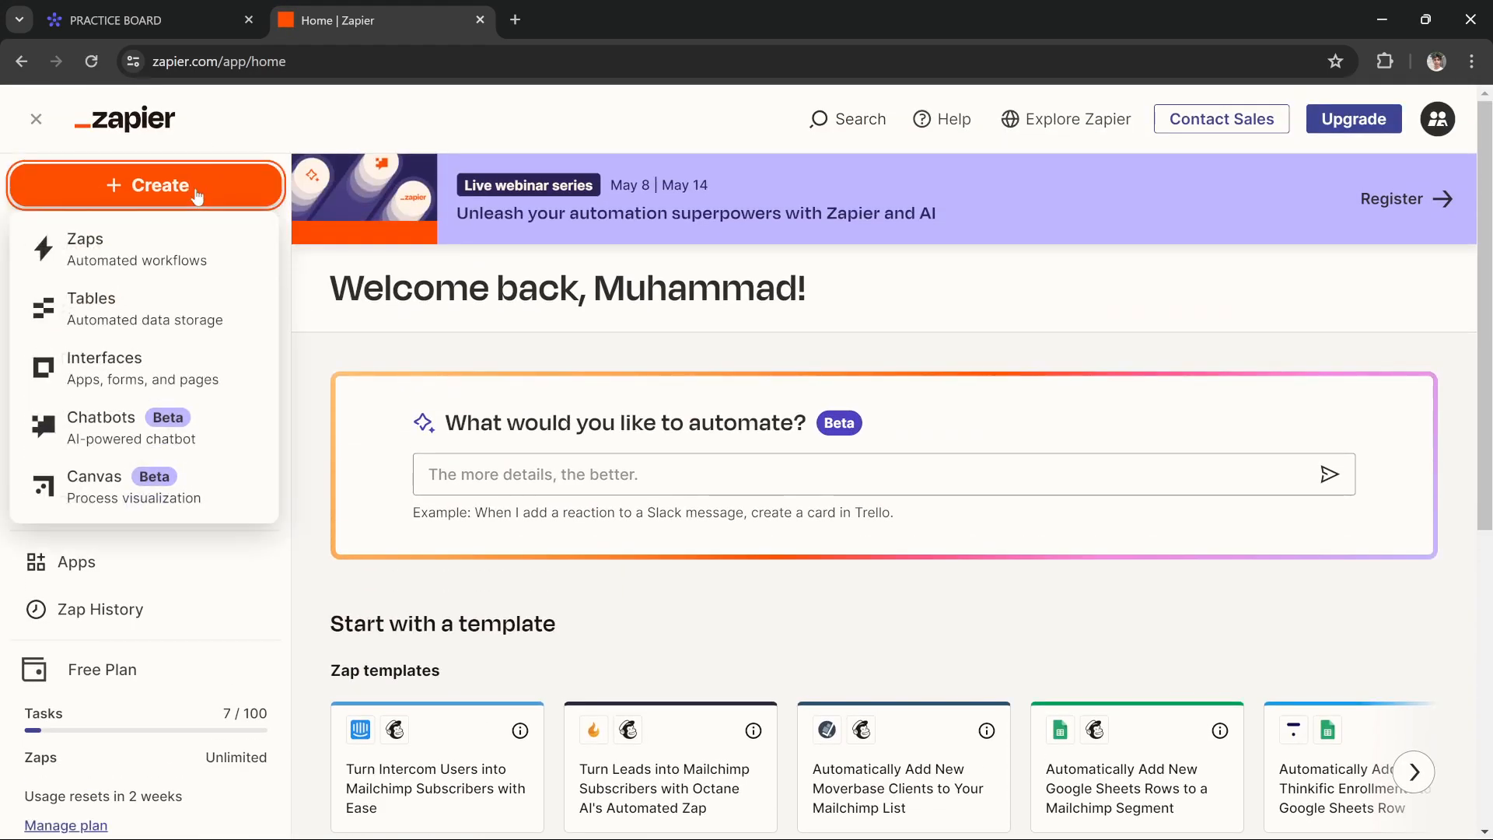
{"action": "left_click", "coordinate": [130, 252]}
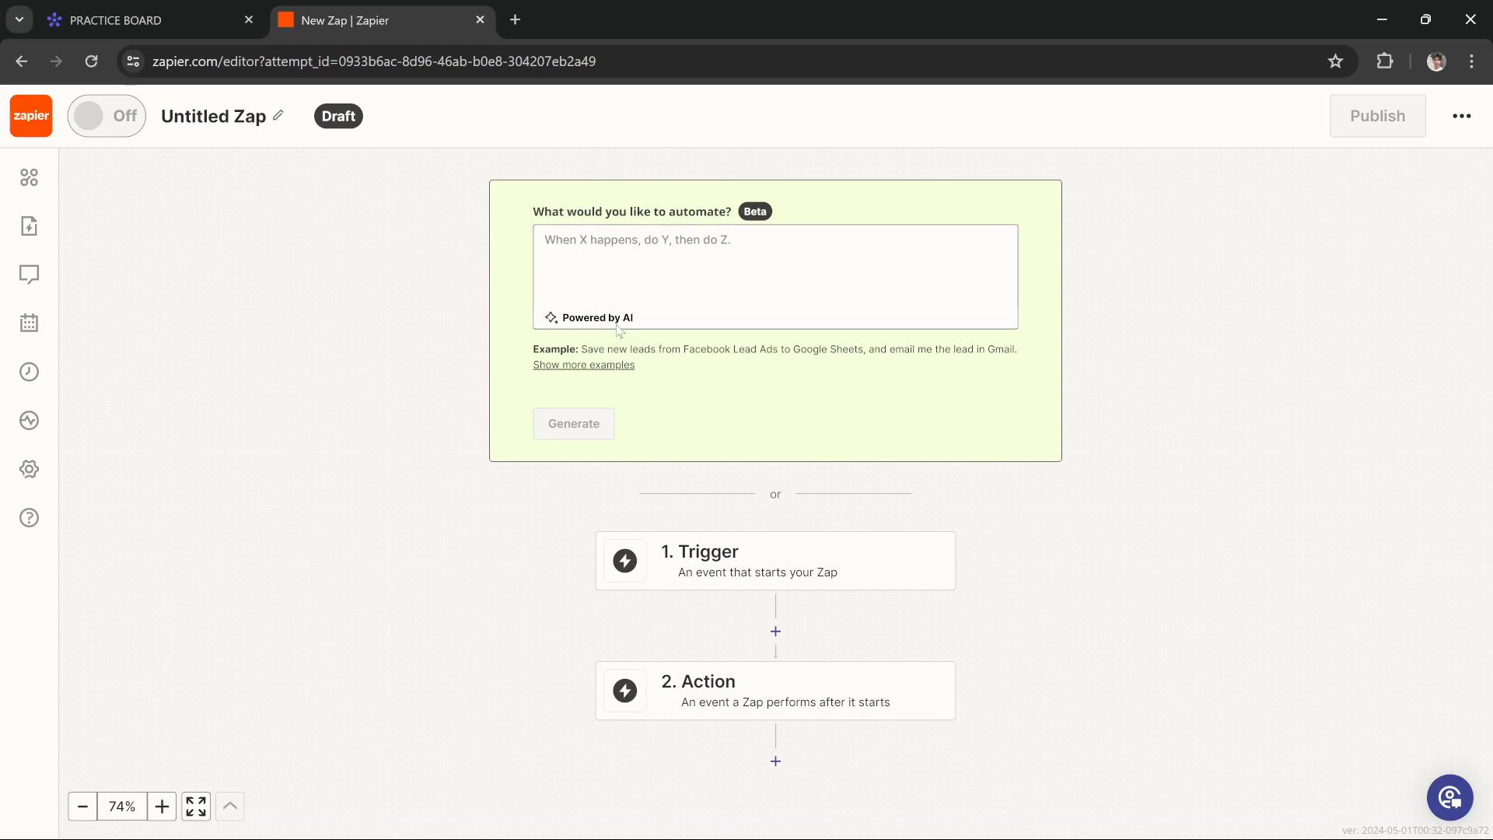
{"action": "left_click", "coordinate": [694, 574]}
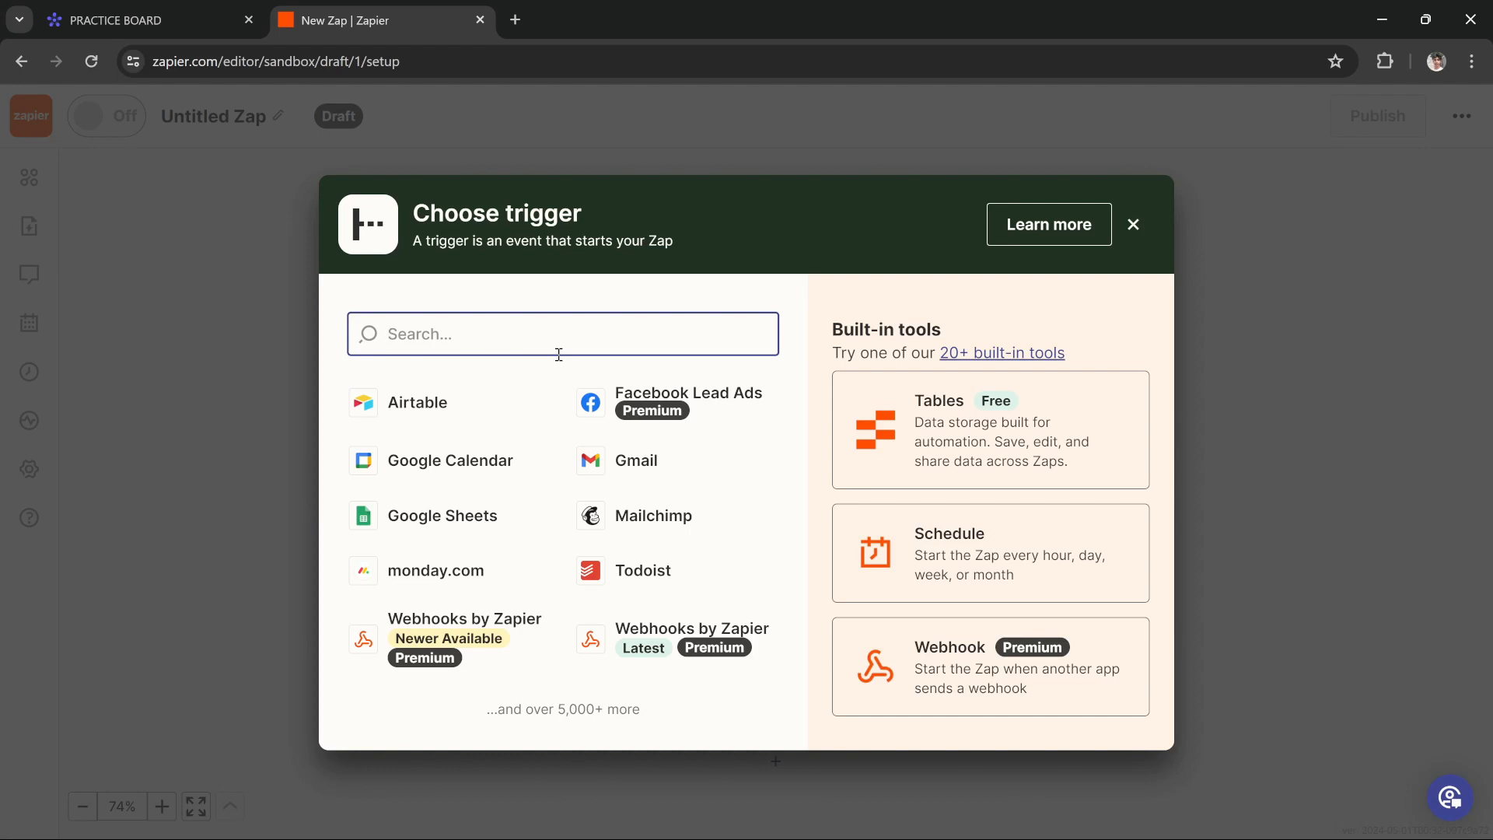
{"action": "left_click", "coordinate": [464, 568]}
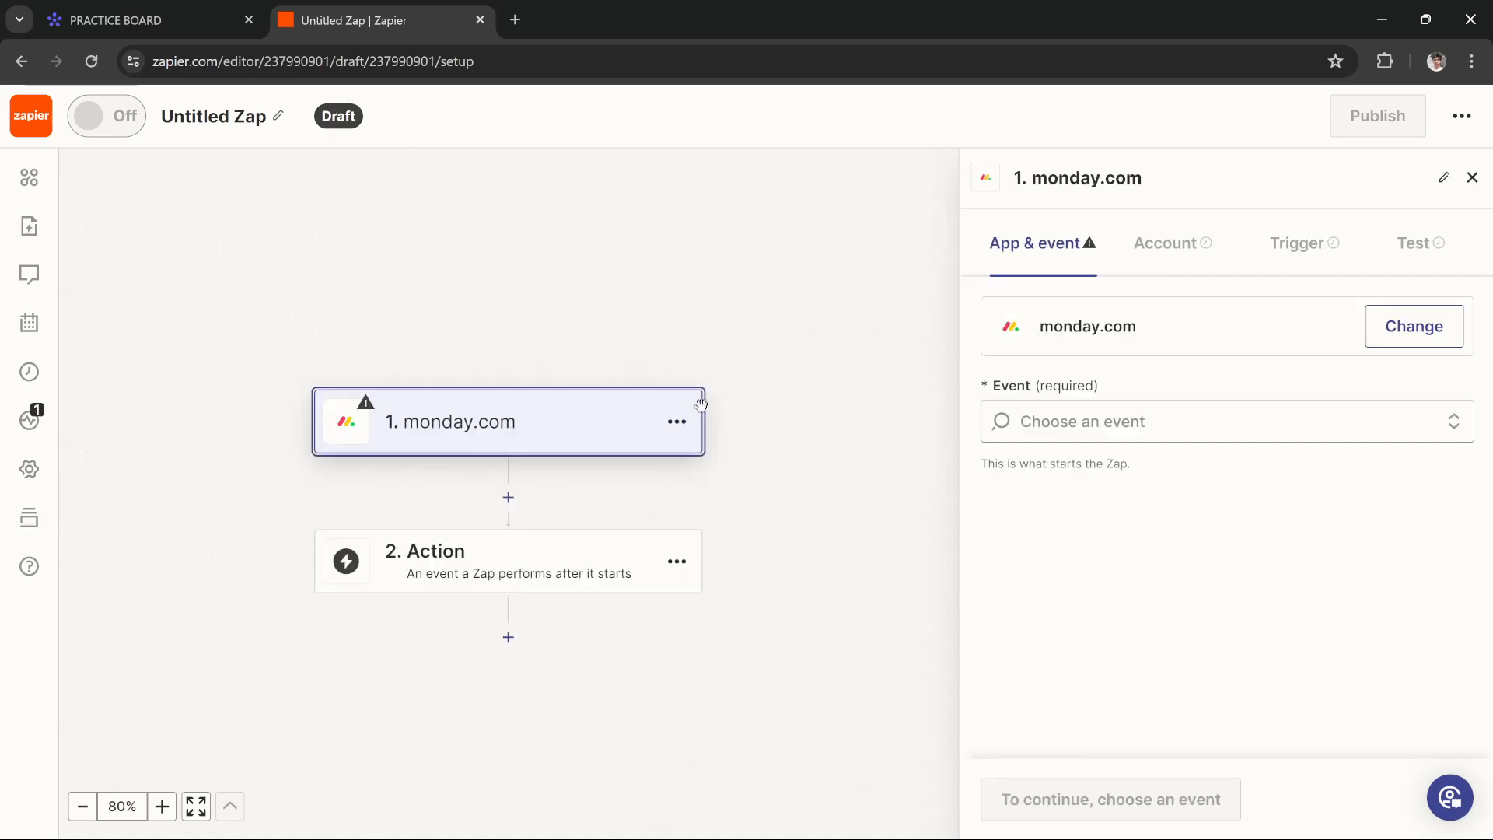
Set the monday.com trigger event to New Board.
{"action": "left_click", "coordinate": [1067, 424]}
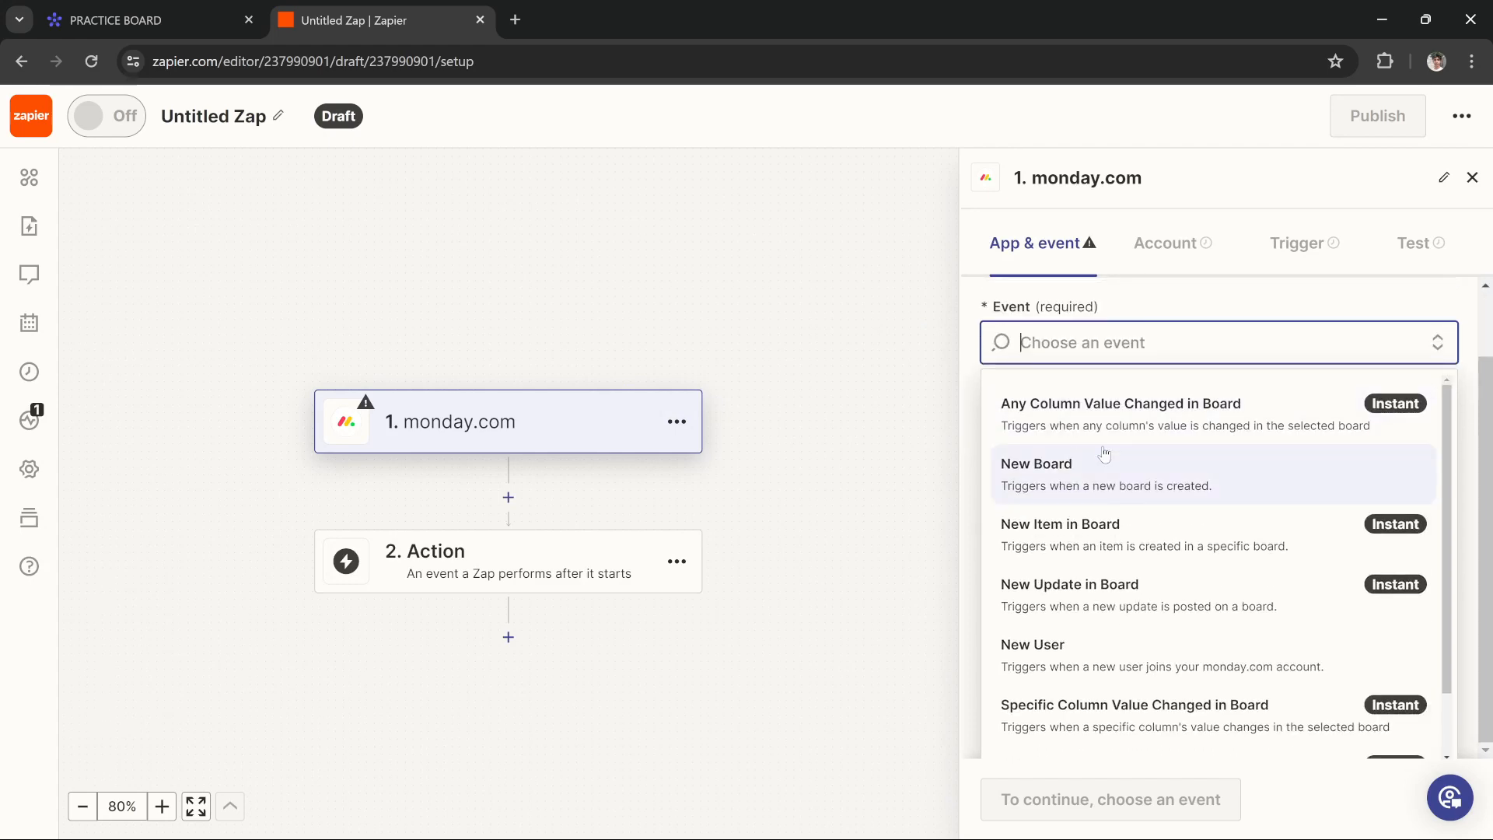
{"action": "scroll", "coordinate": [1105, 454], "scroll_direction": "down", "scroll_amount": 1}
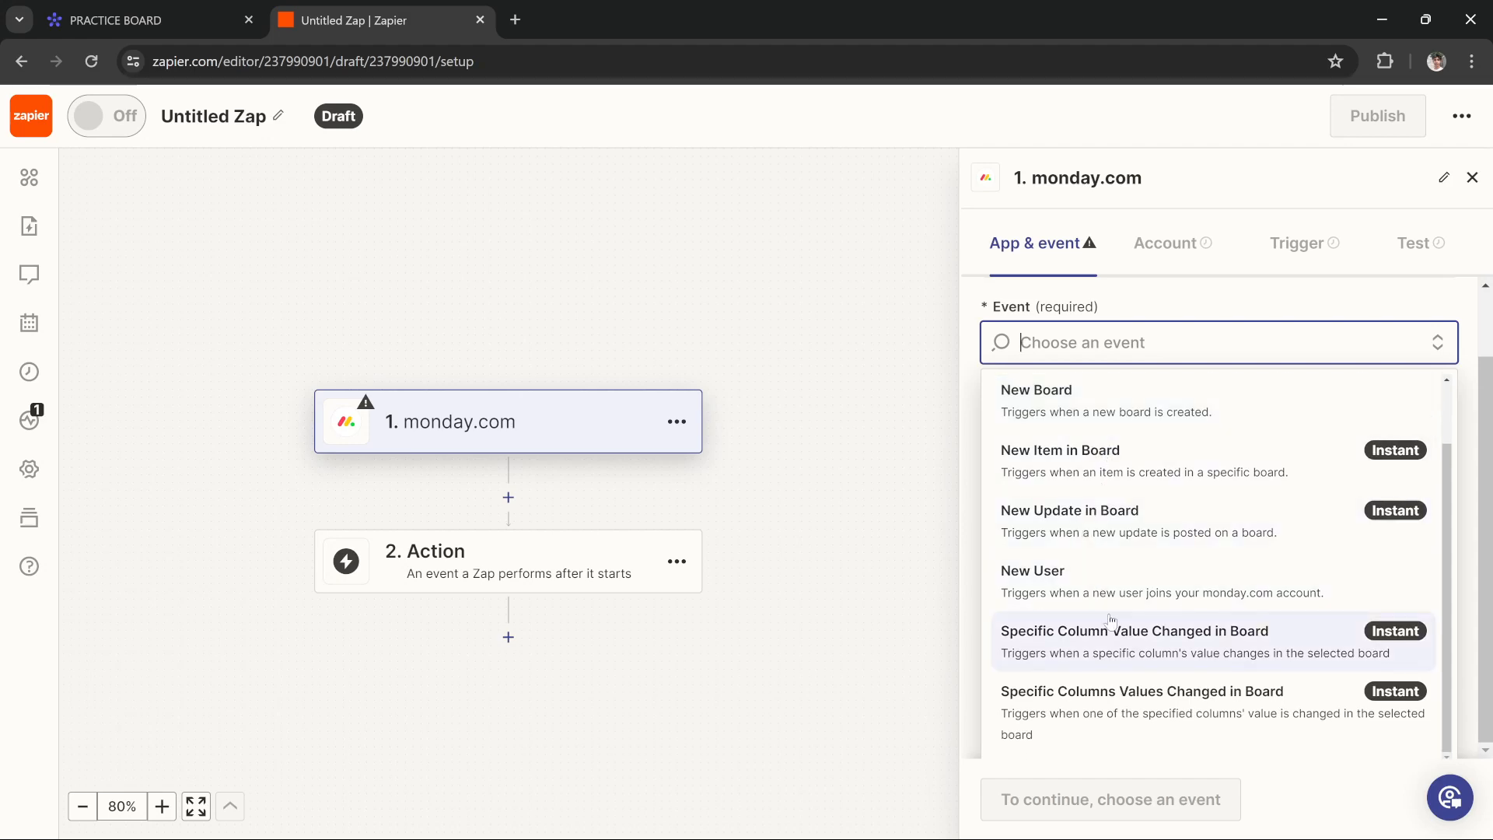
{"action": "scroll", "coordinate": [1108, 622], "scroll_direction": "up", "scroll_amount": 3}
{"action": "scroll", "coordinate": [1110, 620], "scroll_direction": "up", "scroll_amount": 1}
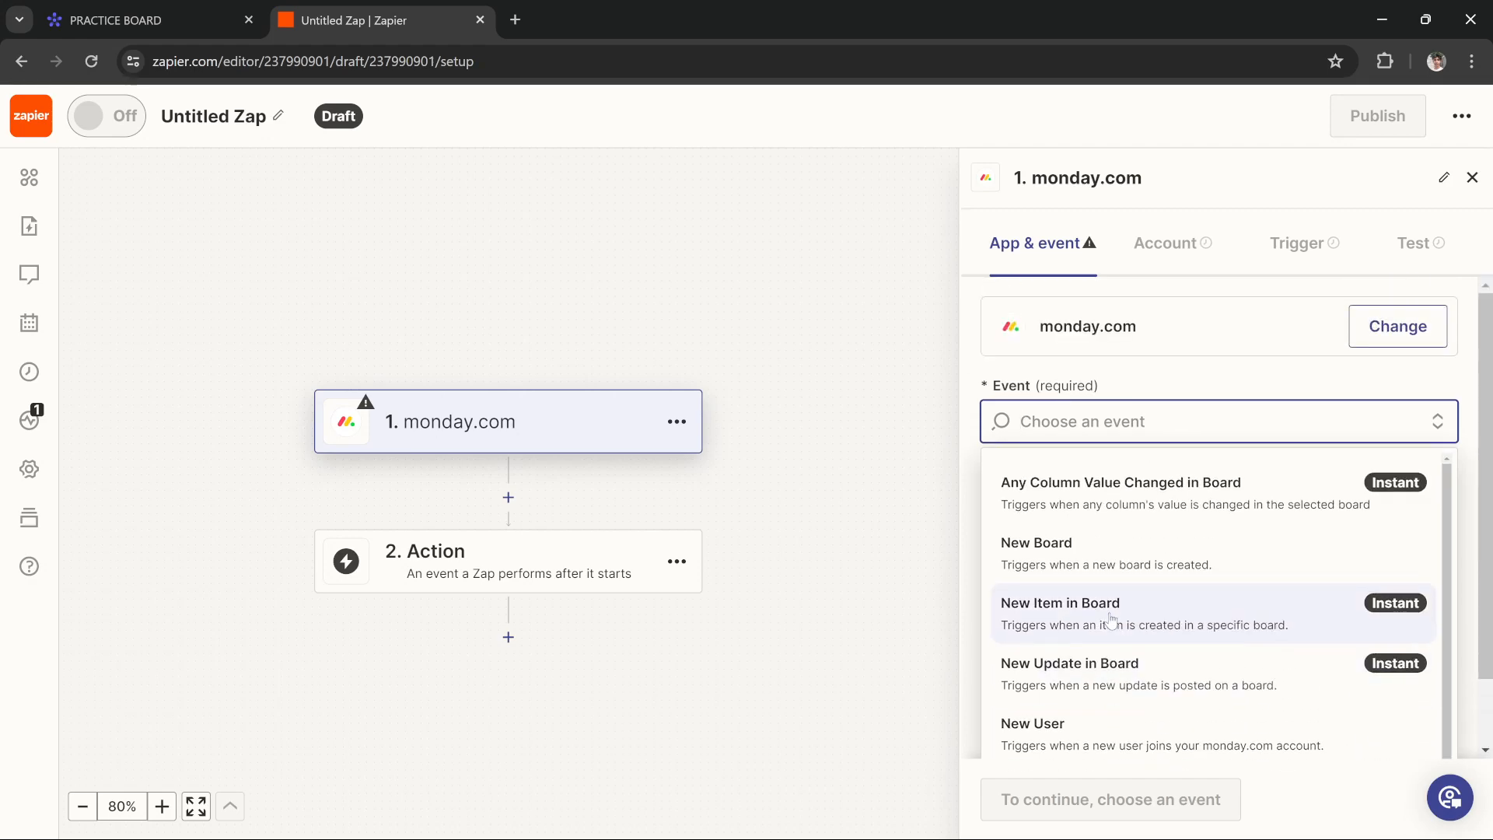
{"action": "scroll", "coordinate": [1110, 620], "scroll_direction": "down", "scroll_amount": 1}
{"action": "scroll", "coordinate": [1106, 634], "scroll_direction": "up", "scroll_amount": 1}
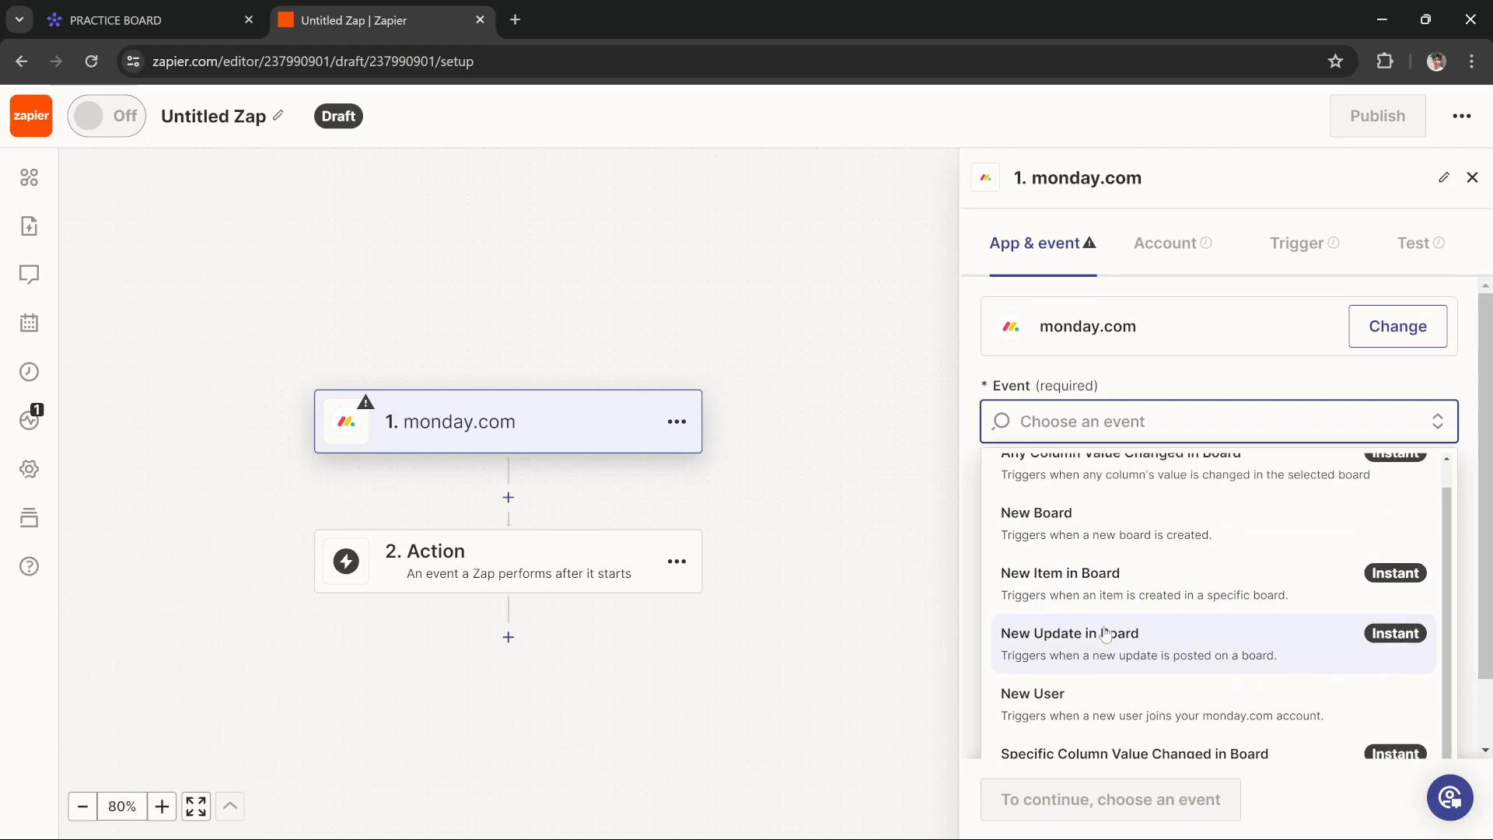
{"action": "scroll", "coordinate": [1105, 634], "scroll_direction": "up", "scroll_amount": 1}
{"action": "left_click", "coordinate": [1102, 548]}
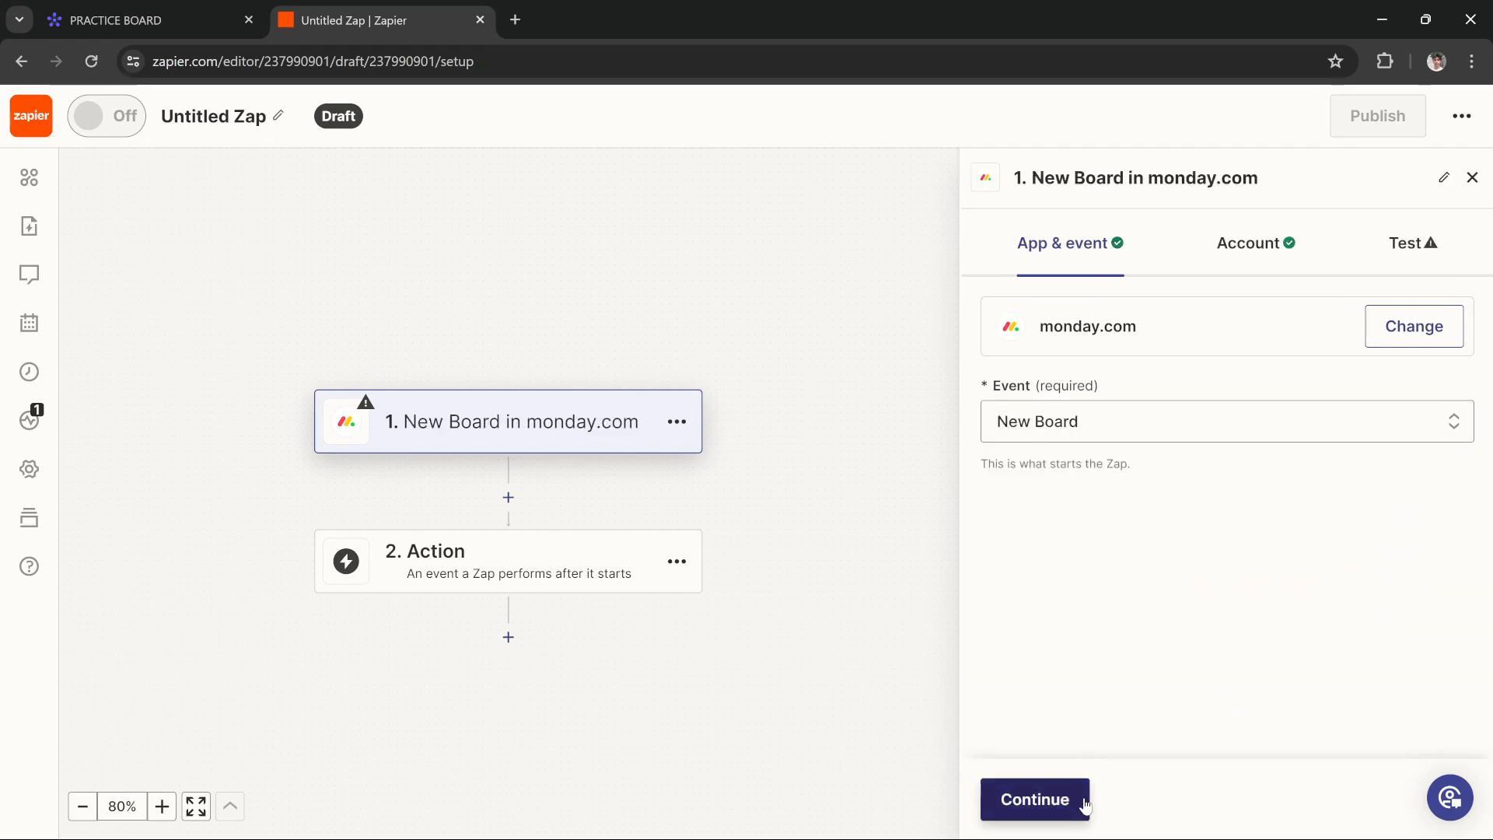
Test the New Board trigger with the connected monday.com account and continue with the Board C record.
{"action": "left_click", "coordinate": [1086, 804]}
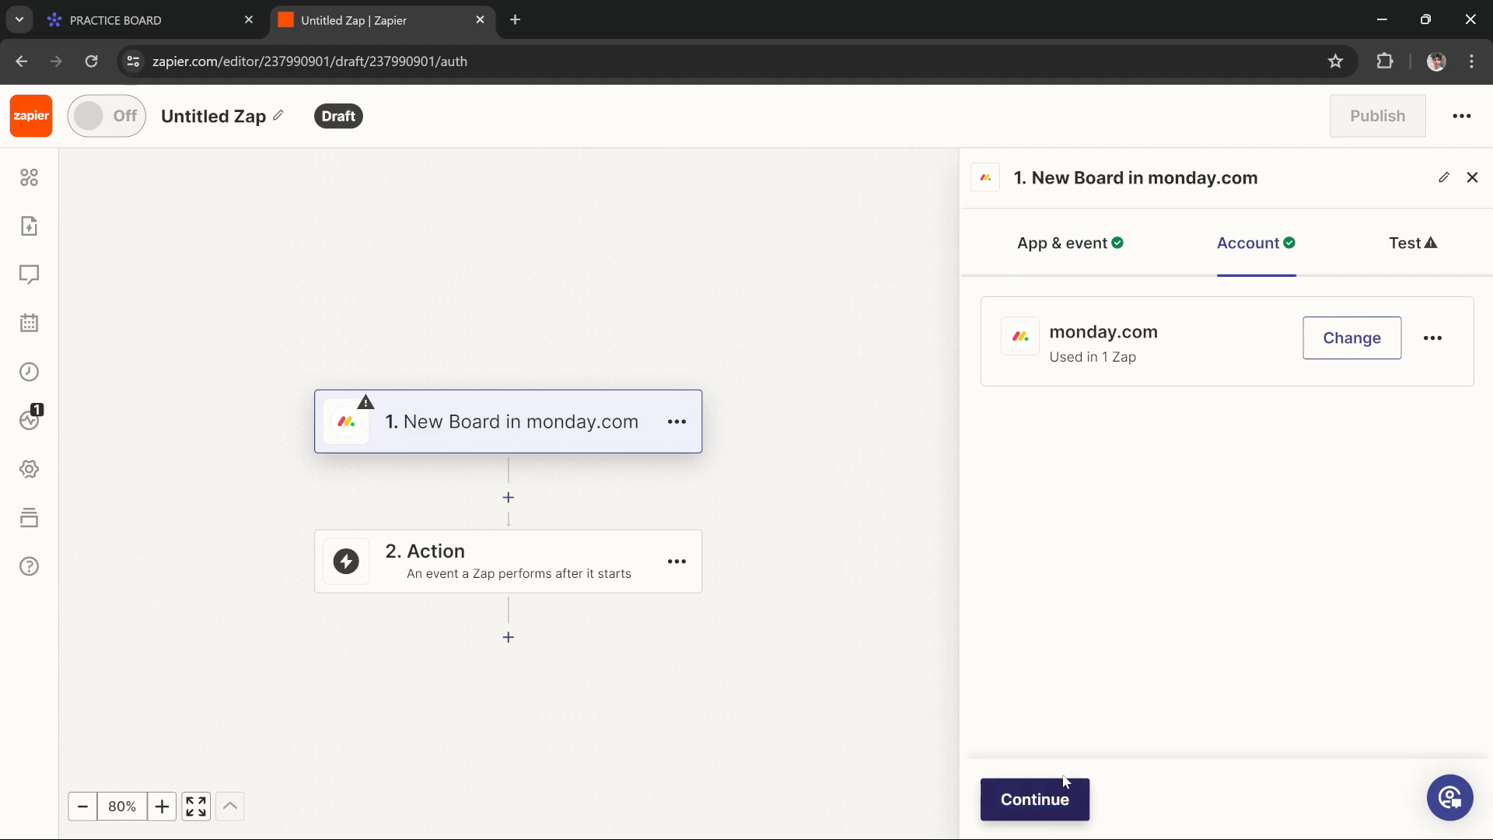
{"action": "left_click", "coordinate": [1084, 803]}
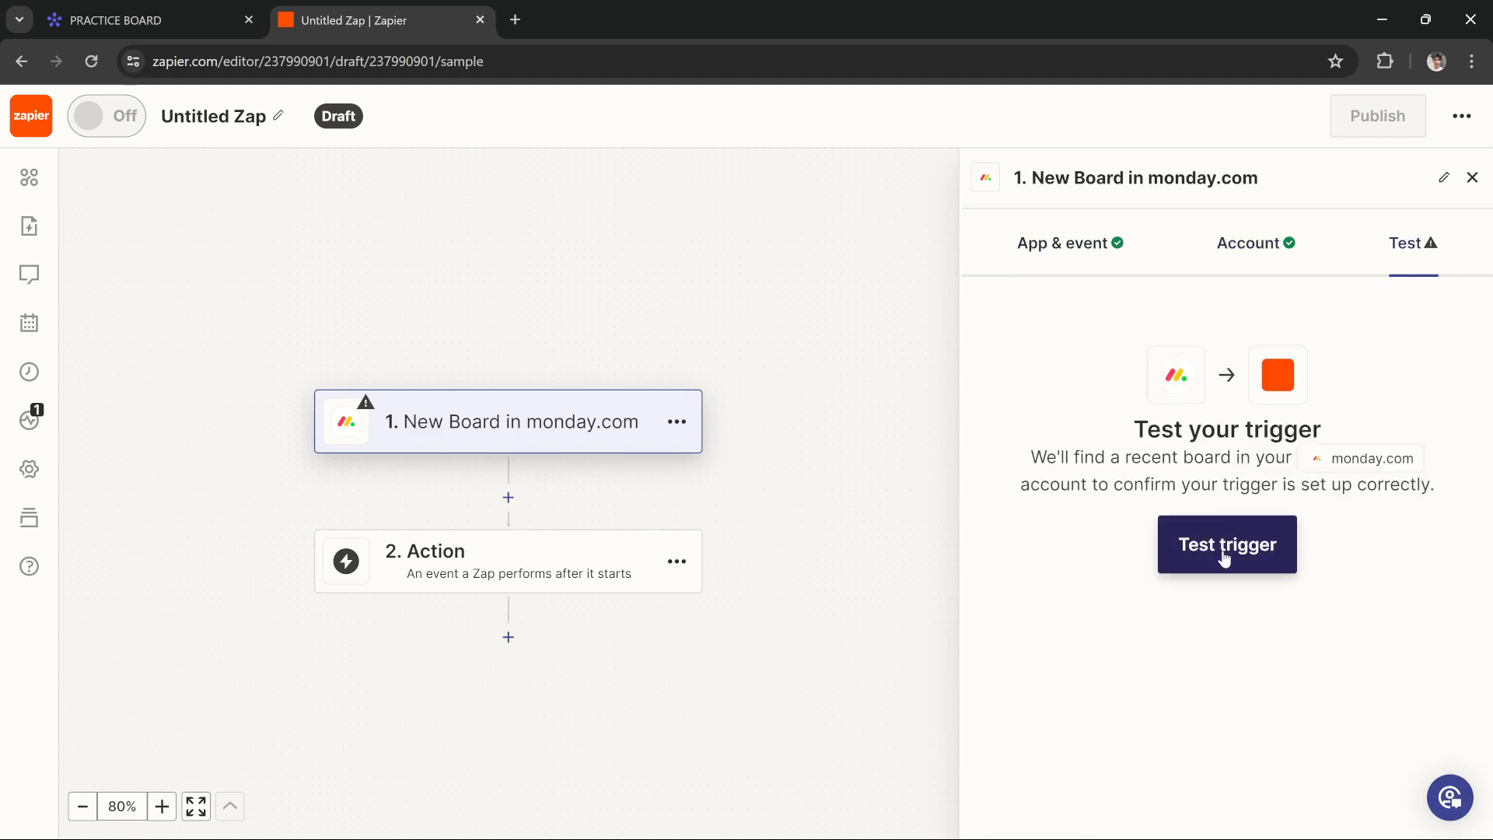
{"action": "left_click", "coordinate": [1221, 553]}
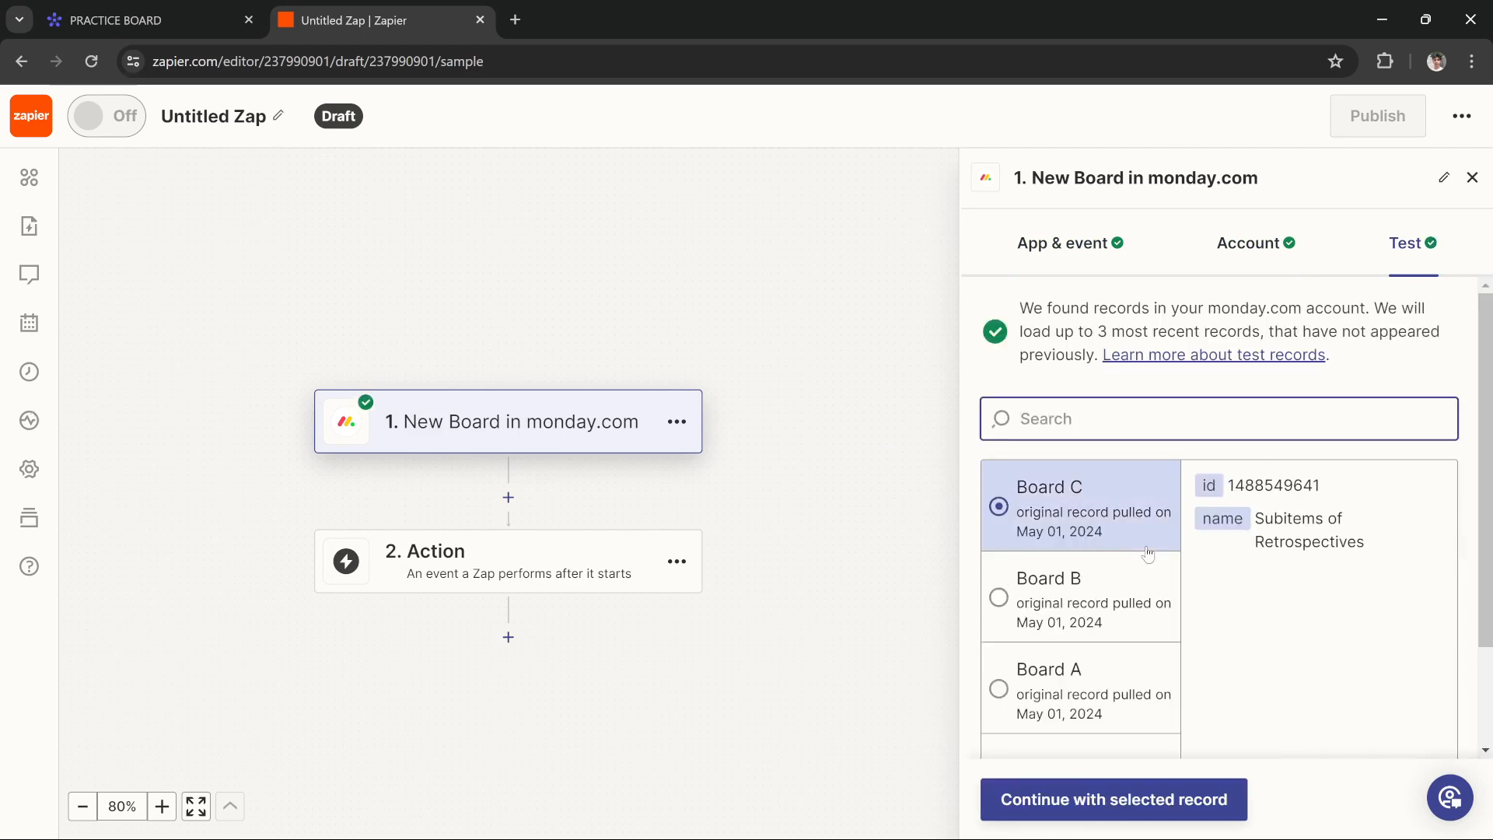
{"action": "left_click", "coordinate": [1116, 811]}
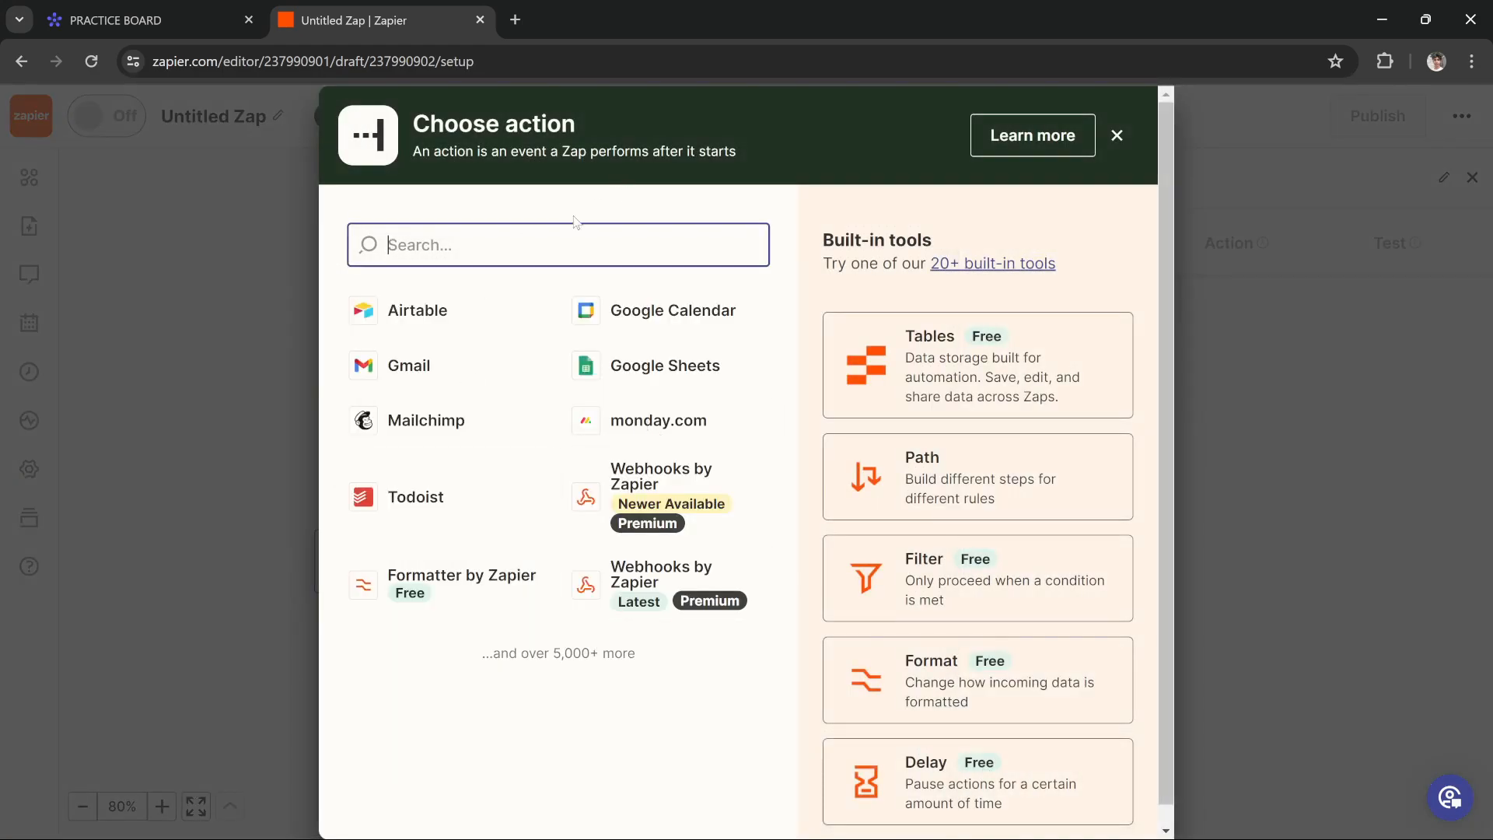
Choose Google Sheets as the action app and set its event to Create Spreadsheet Row.
{"action": "left_click", "coordinate": [706, 374]}
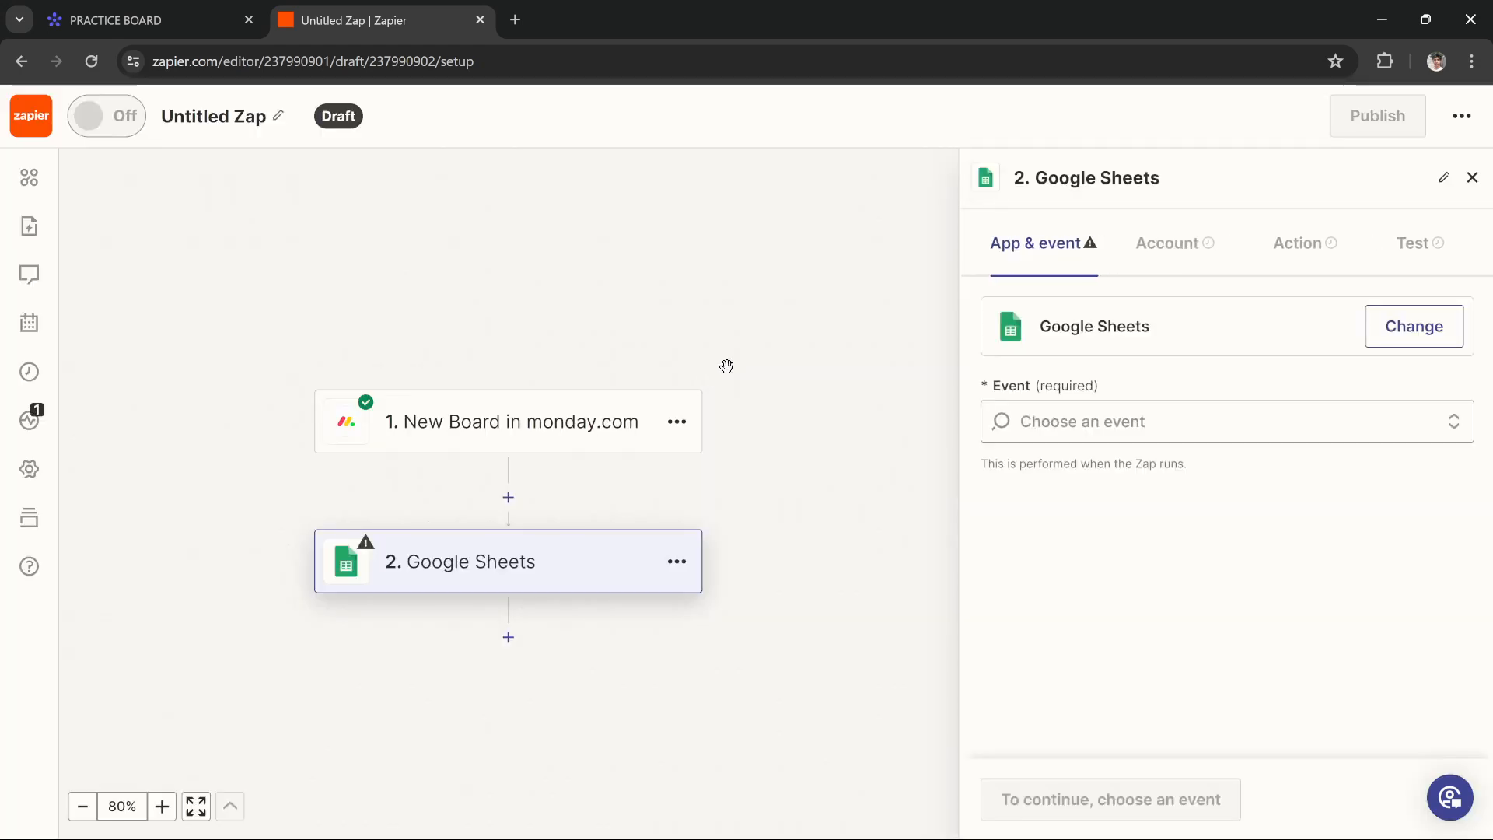
{"action": "left_click", "coordinate": [1058, 421]}
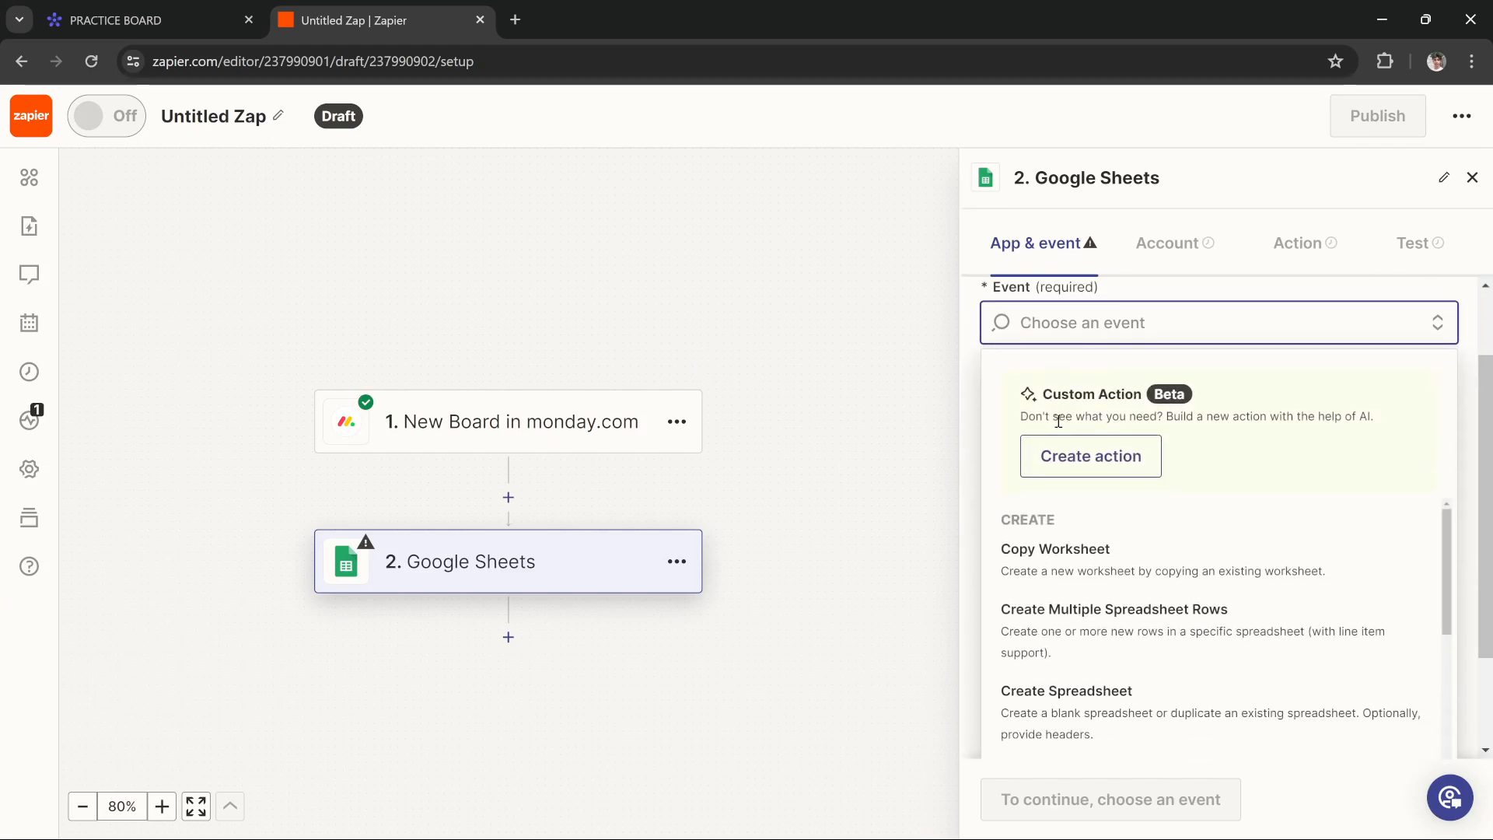
{"action": "scroll", "coordinate": [1058, 424], "scroll_direction": "down", "scroll_amount": 1}
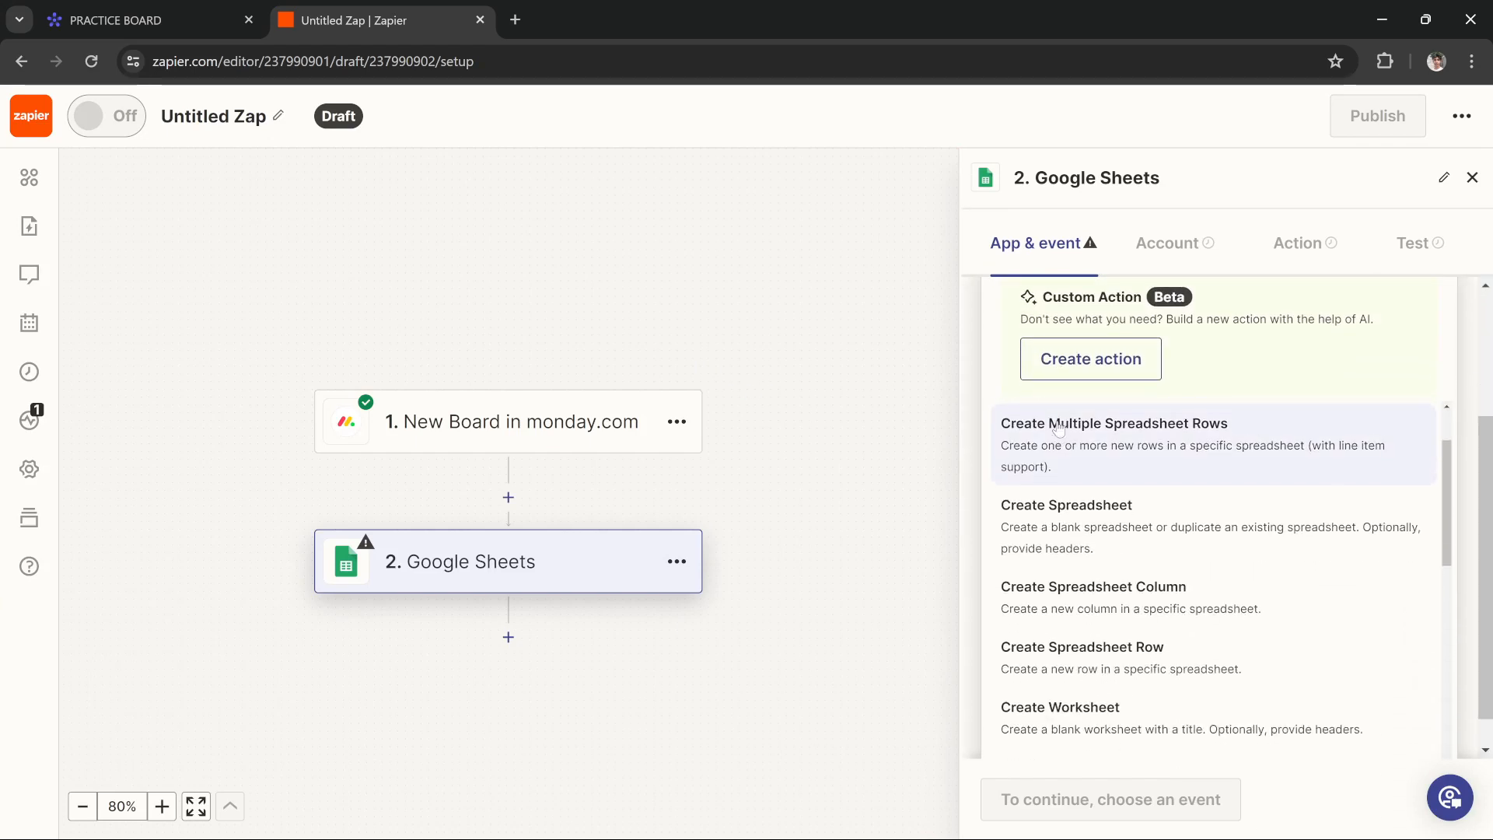
{"action": "scroll", "coordinate": [1059, 427], "scroll_direction": "up", "scroll_amount": 1}
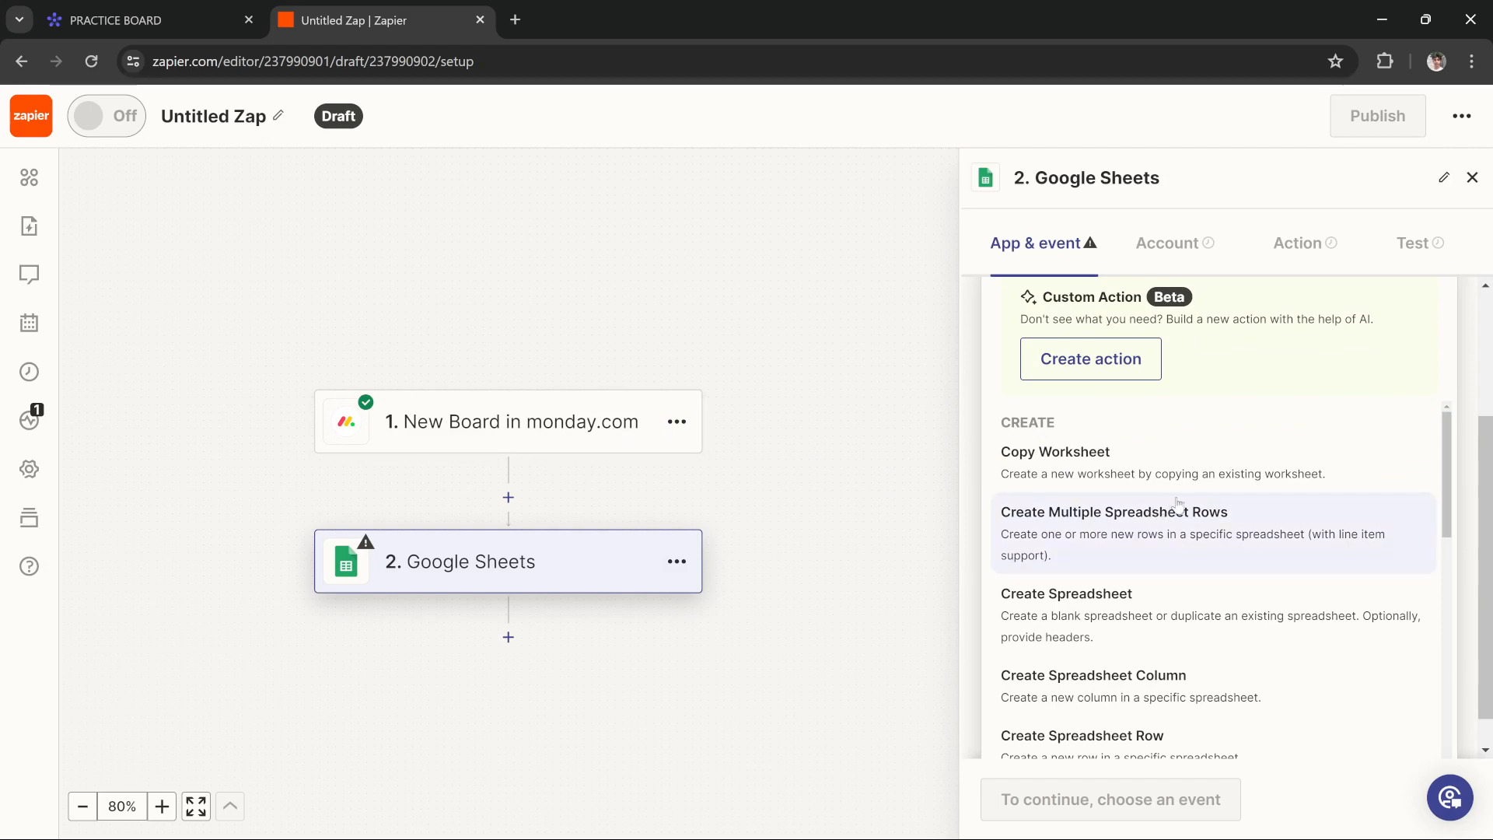
{"action": "scroll", "coordinate": [1151, 435], "scroll_direction": "down", "scroll_amount": 1}
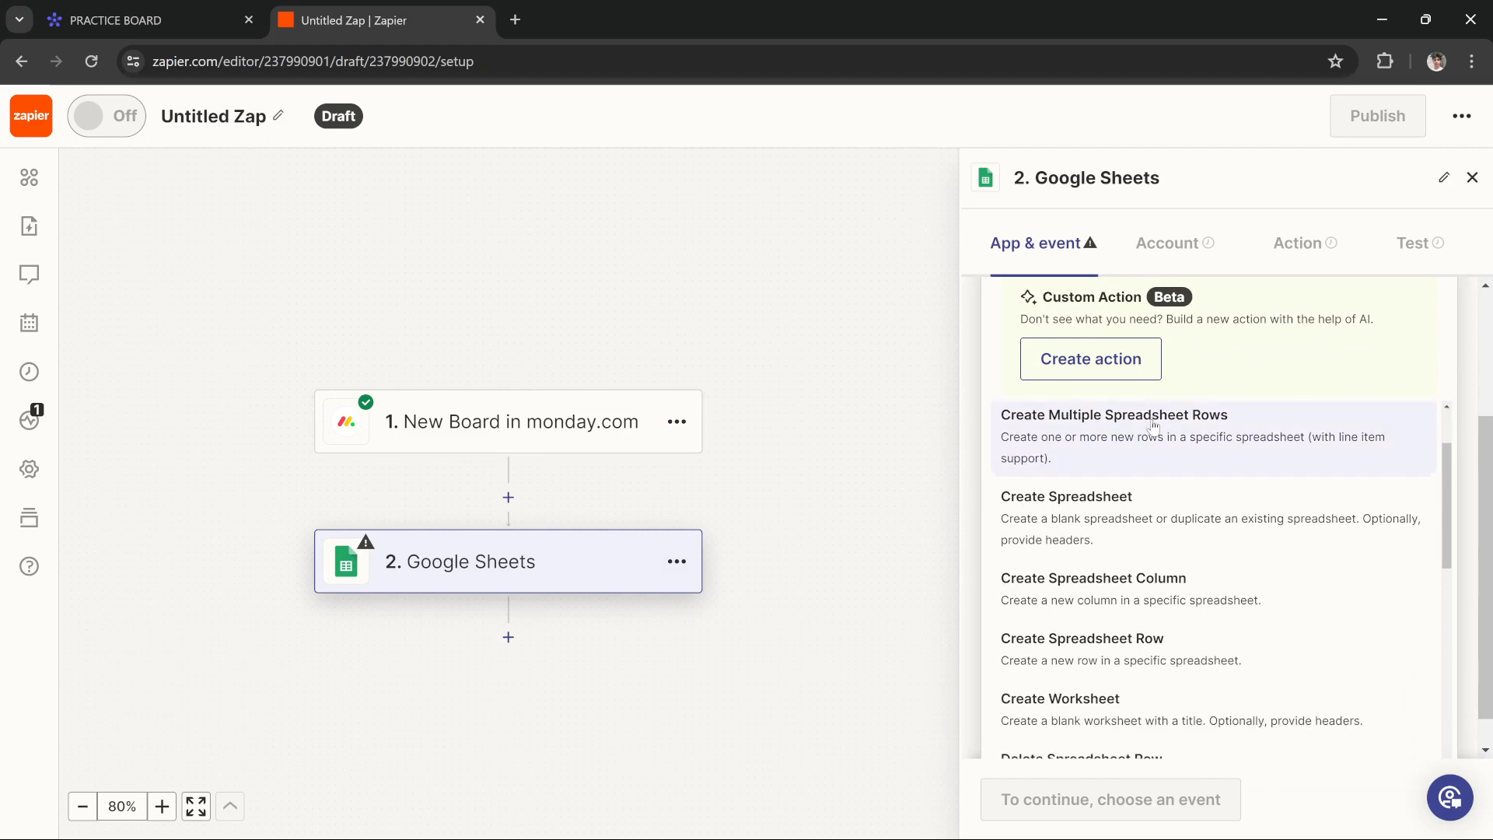
{"action": "scroll", "coordinate": [1120, 502], "scroll_direction": "down", "scroll_amount": 1}
{"action": "scroll", "coordinate": [1101, 537], "scroll_direction": "down", "scroll_amount": 1}
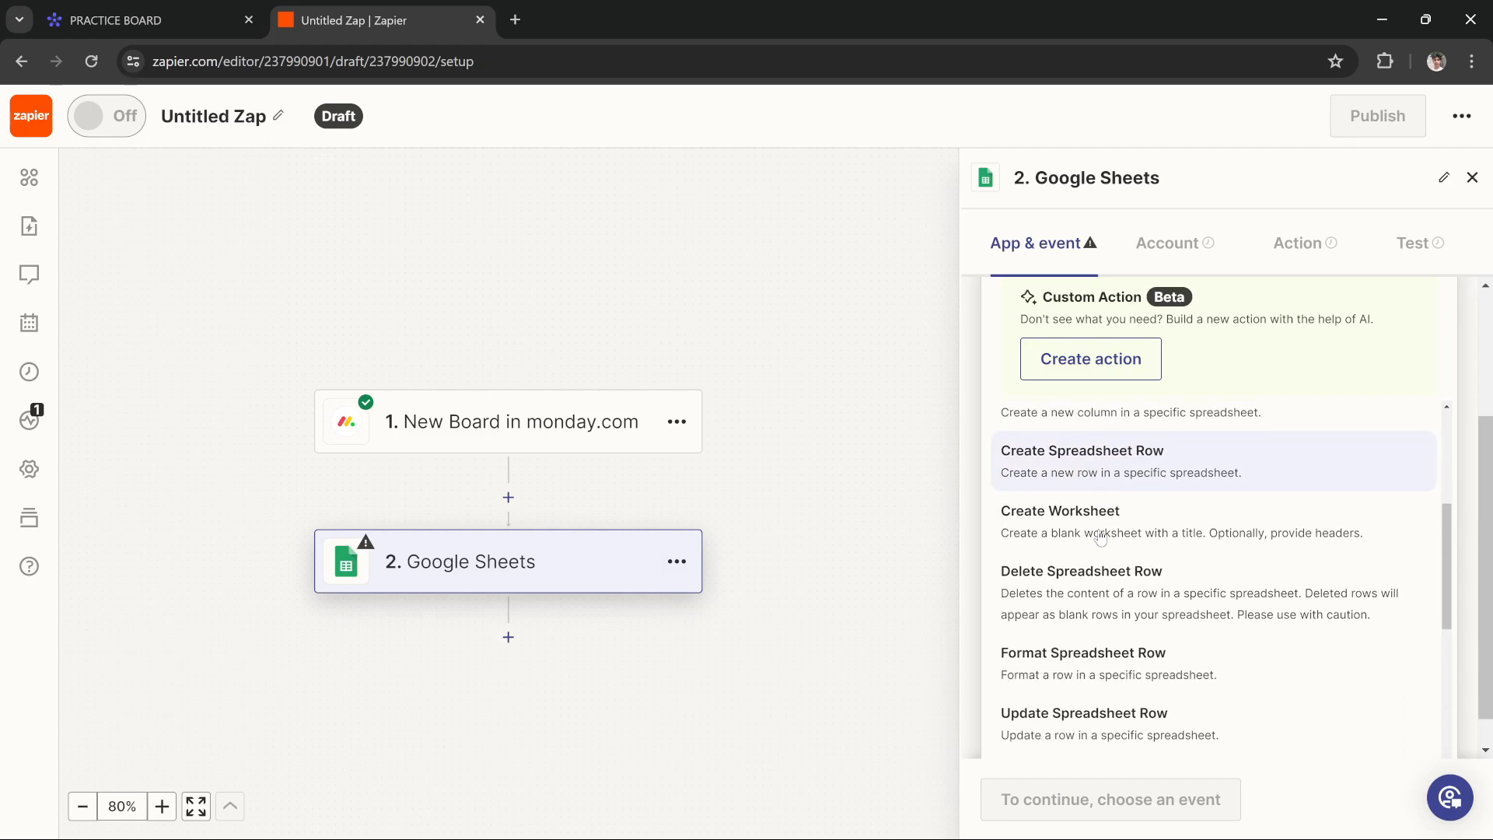
{"action": "scroll", "coordinate": [1081, 591], "scroll_direction": "down", "scroll_amount": 1}
{"action": "scroll", "coordinate": [1081, 591], "scroll_direction": "up", "scroll_amount": 2}
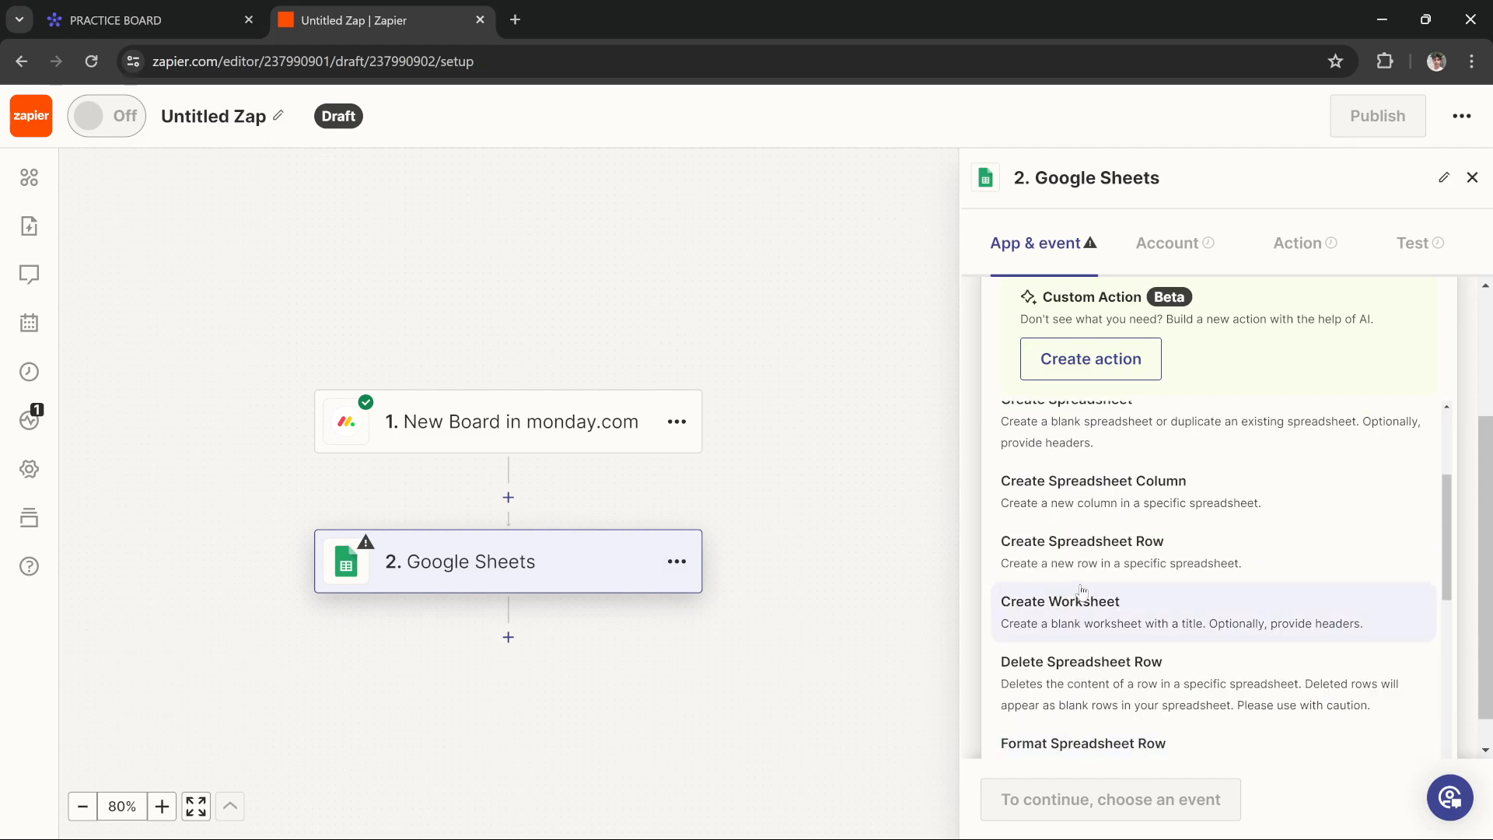
{"action": "left_click", "coordinate": [1052, 550]}
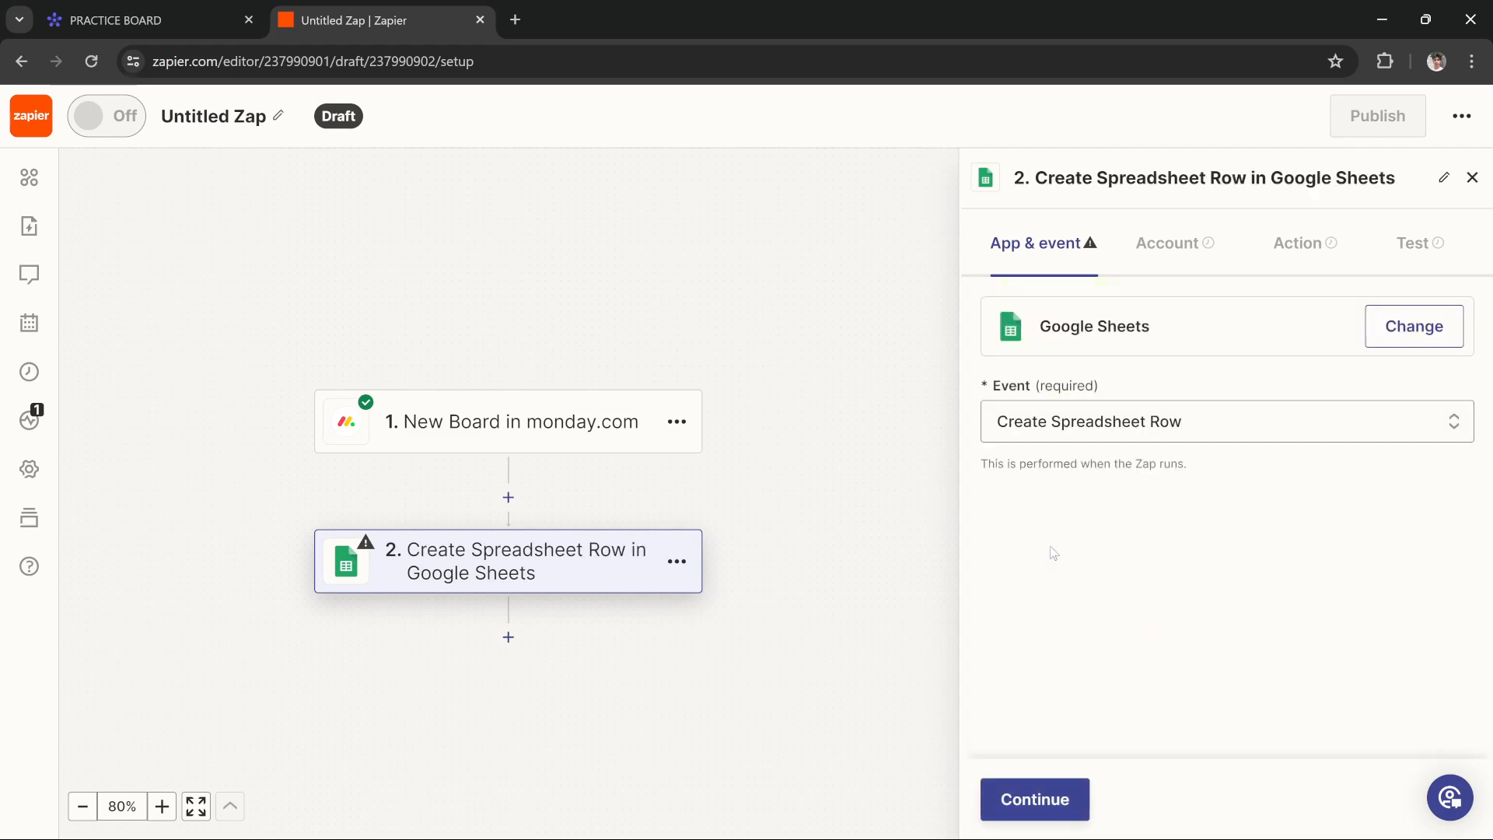
Keep the connected Google Sheets account and choose the shopify ss spreadsheet with its Zapier worksheet for the new row.
{"action": "left_click", "coordinate": [1034, 799]}
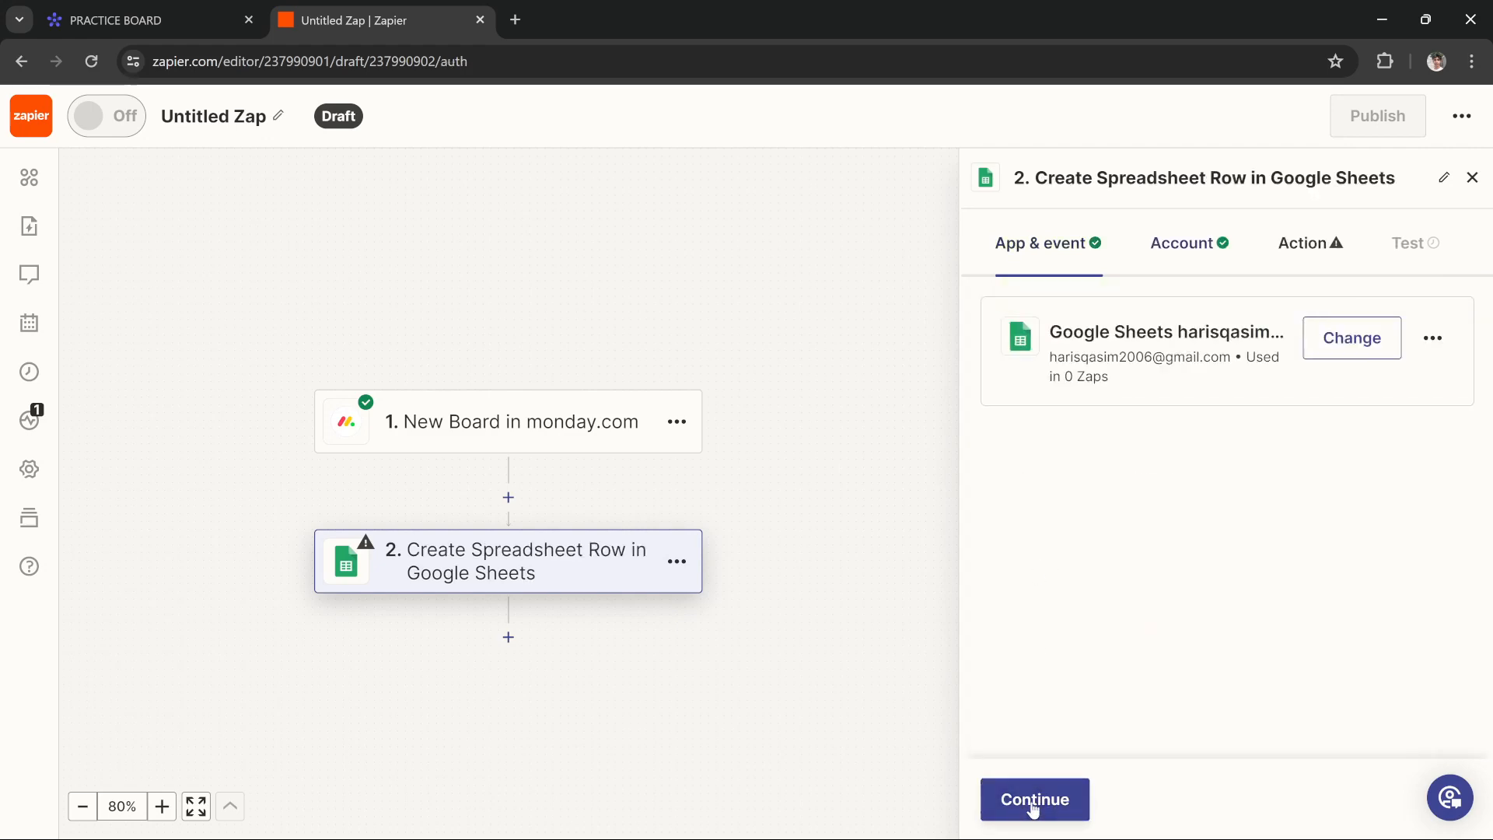
{"action": "left_click", "coordinate": [1033, 801]}
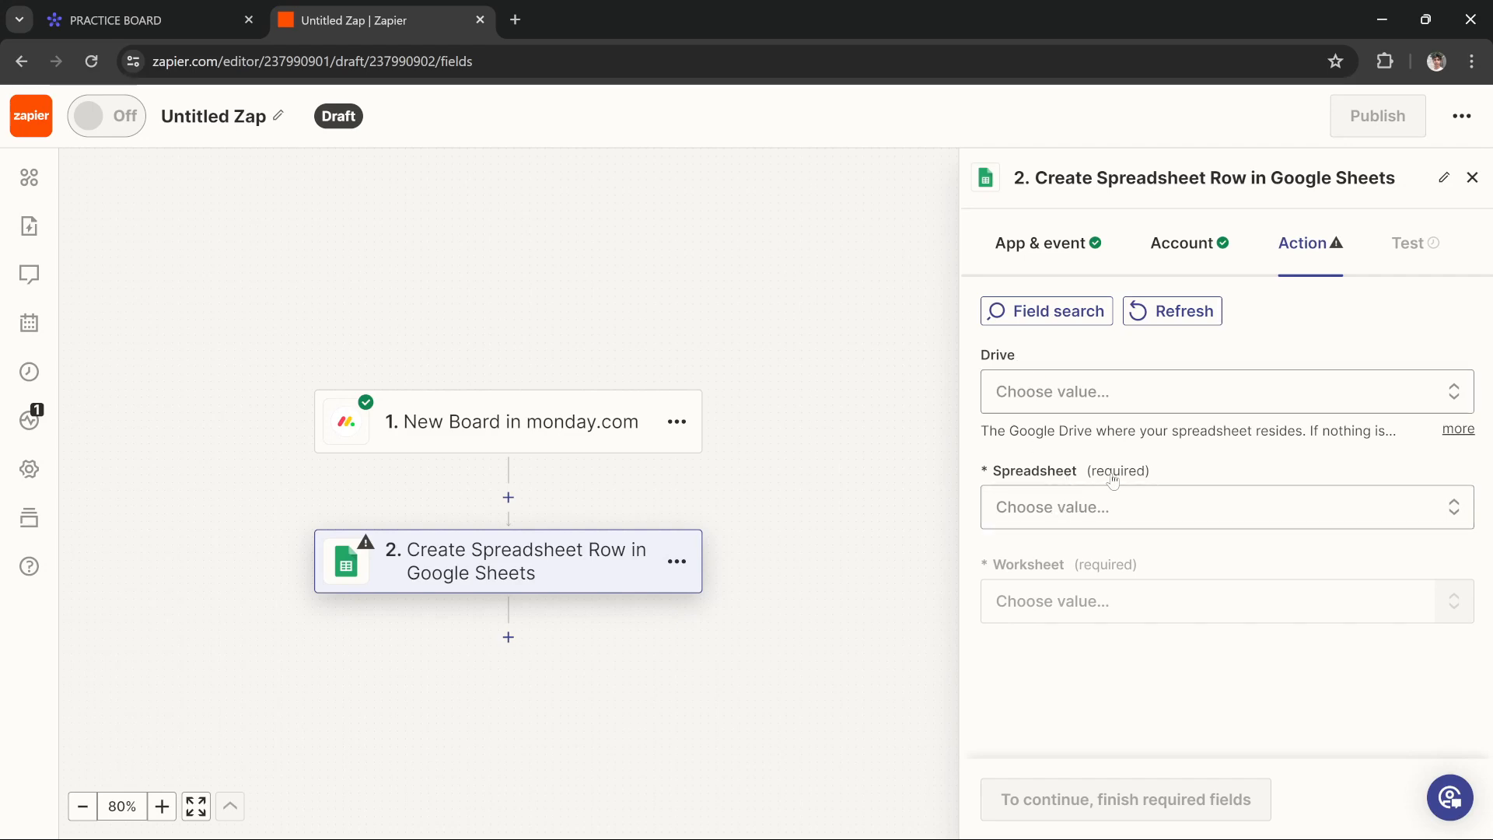
{"action": "left_click", "coordinate": [1042, 507]}
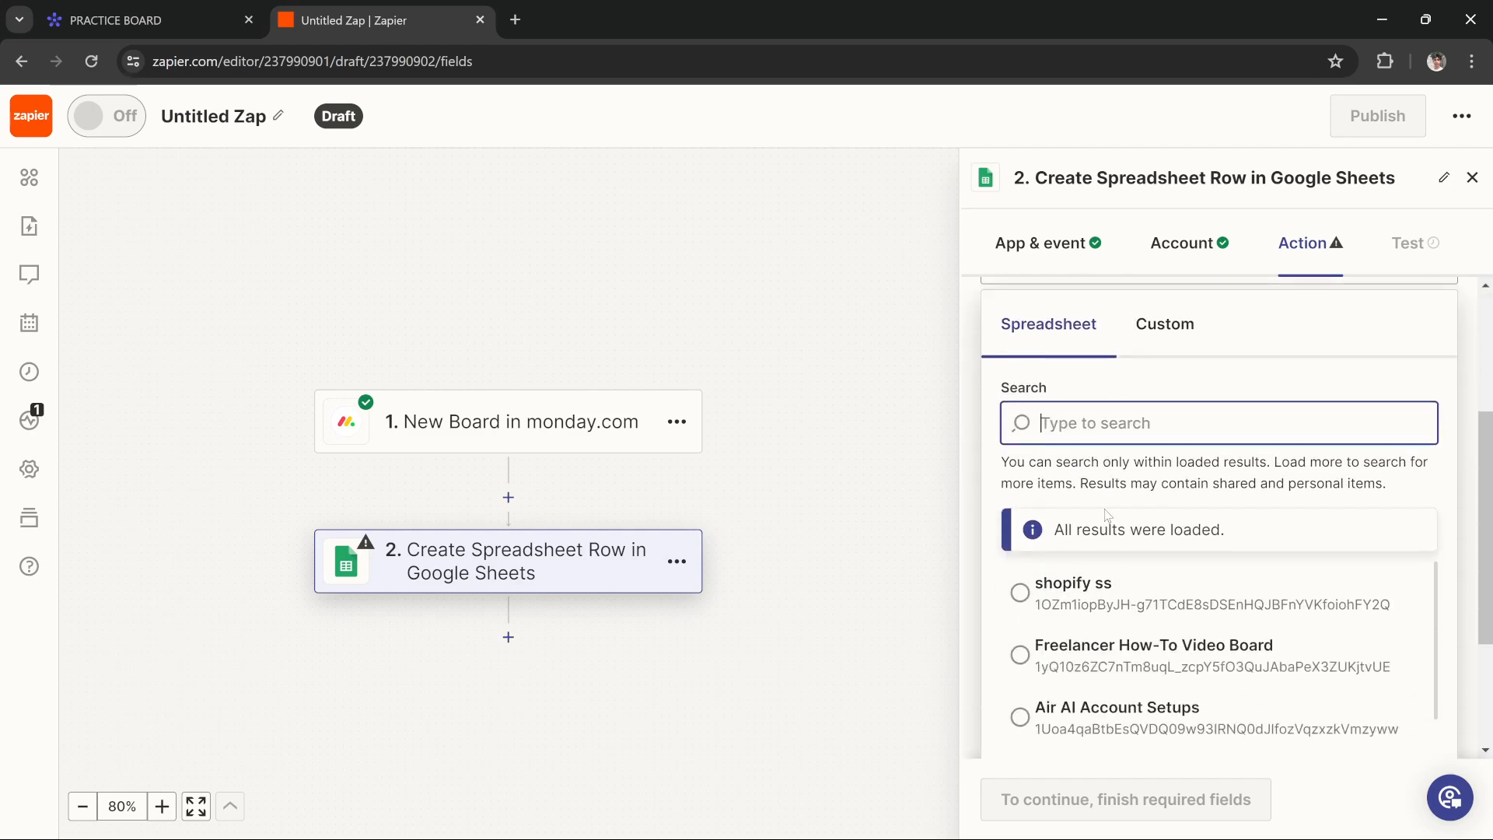
{"action": "left_click", "coordinate": [1105, 535]}
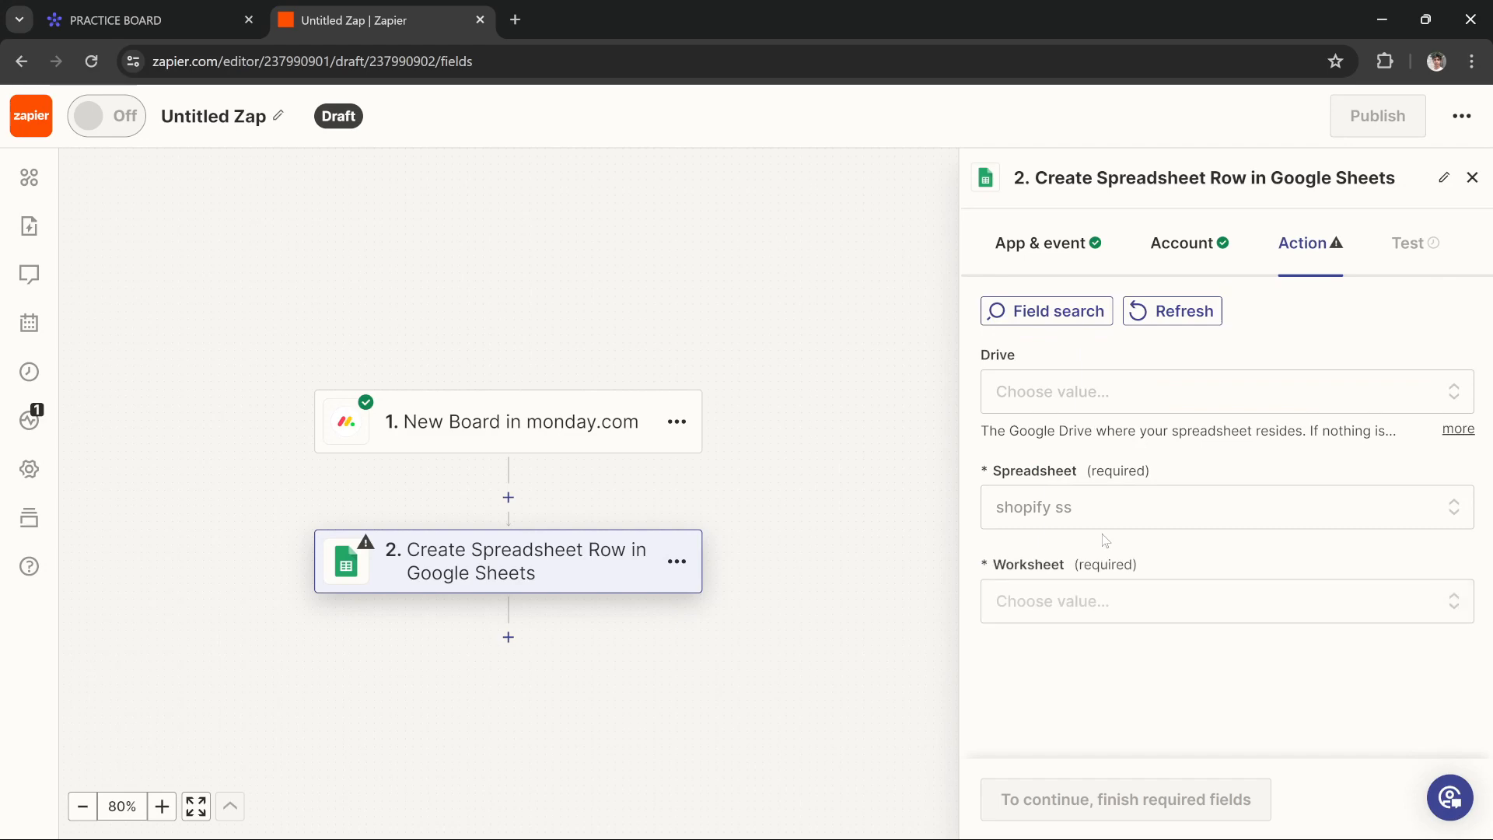
{"action": "left_click", "coordinate": [1070, 610]}
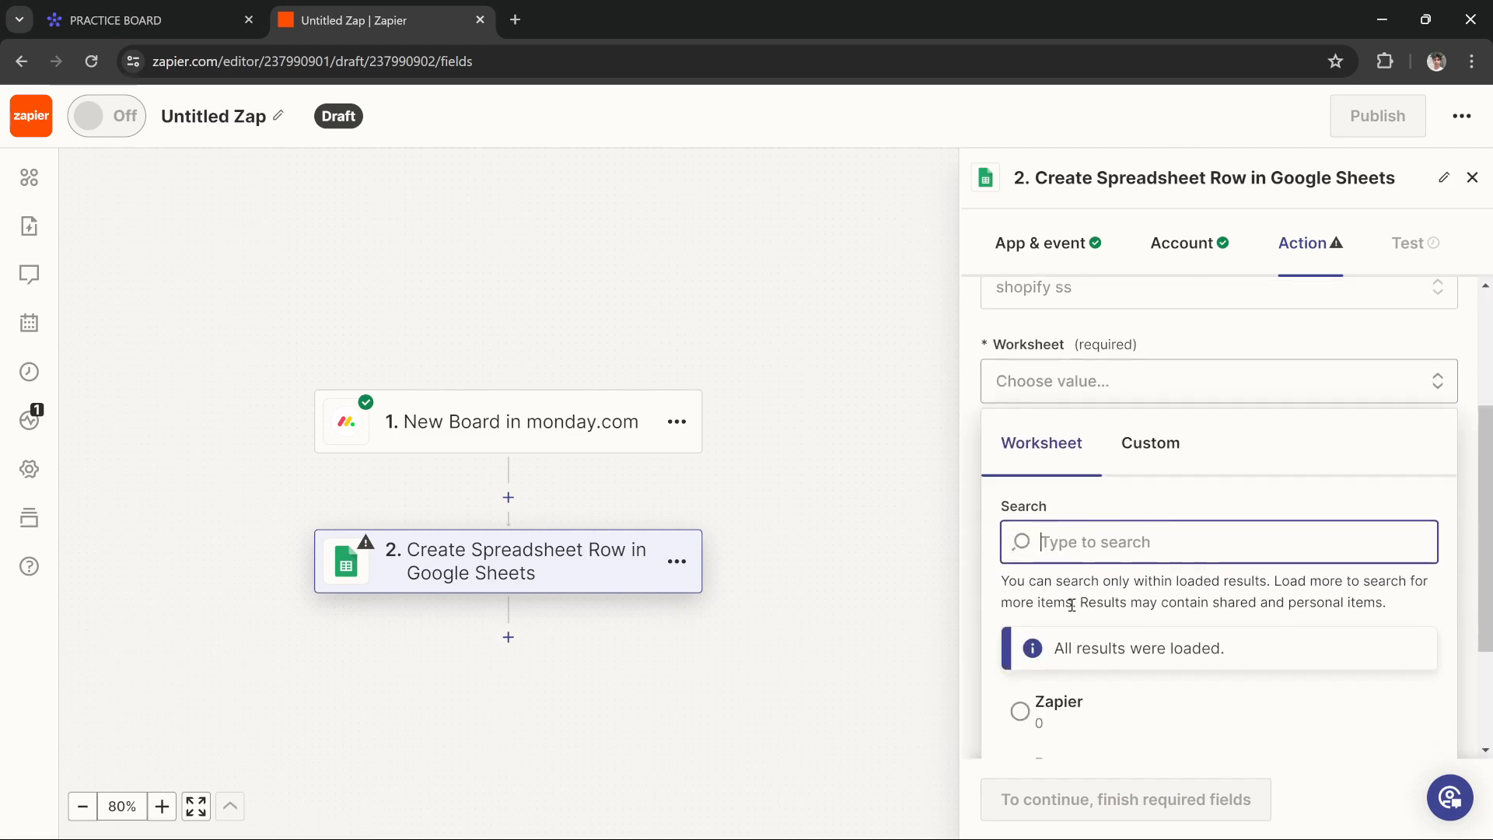
{"action": "left_click", "coordinate": [1092, 644]}
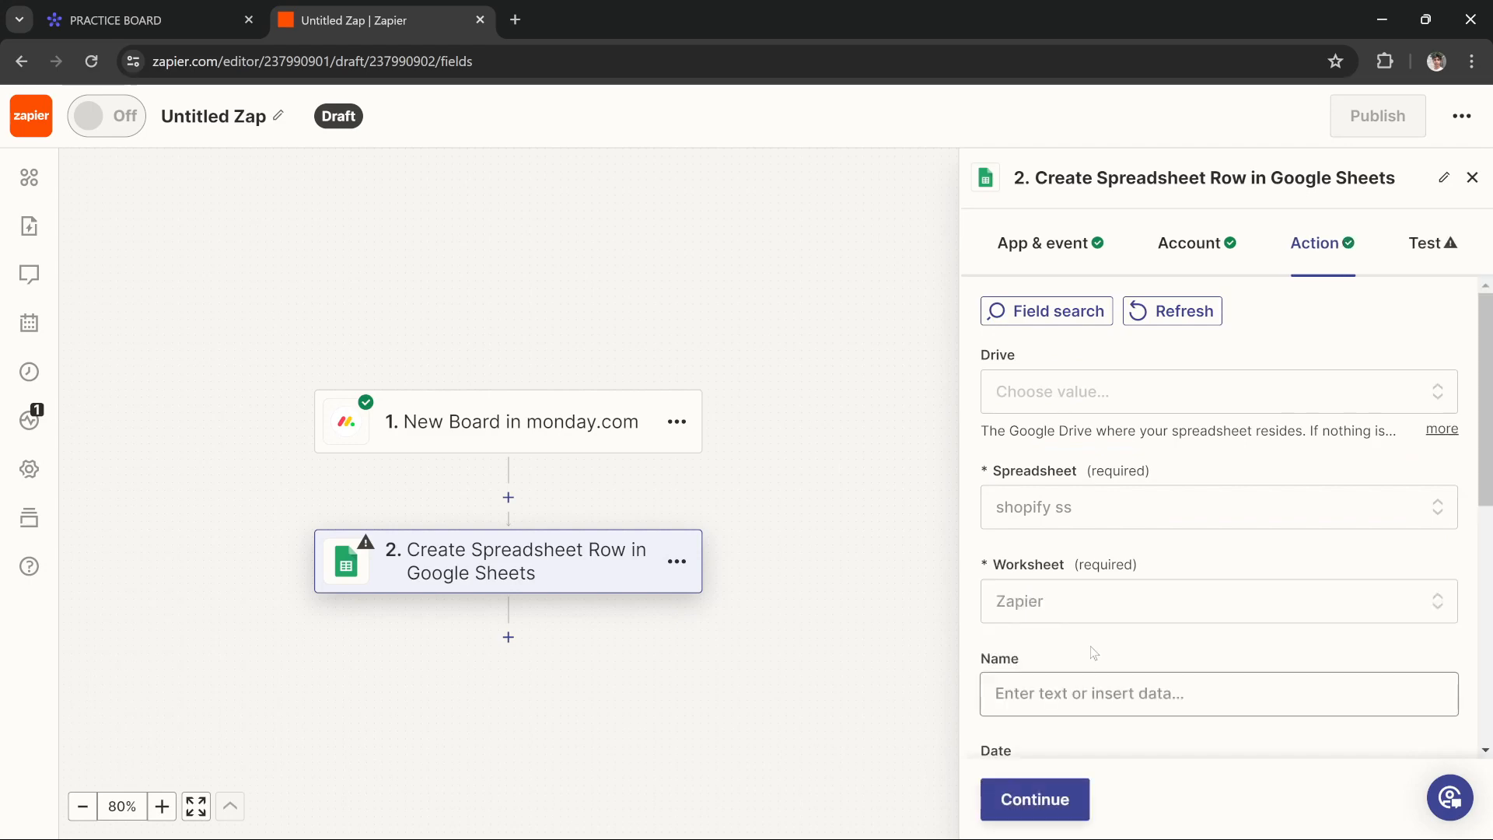
Map the worksheet's Name column to the Name value from the monday.com New Board trigger and continue to the test stage.
{"action": "scroll", "coordinate": [1070, 628], "scroll_direction": "down", "scroll_amount": 1}
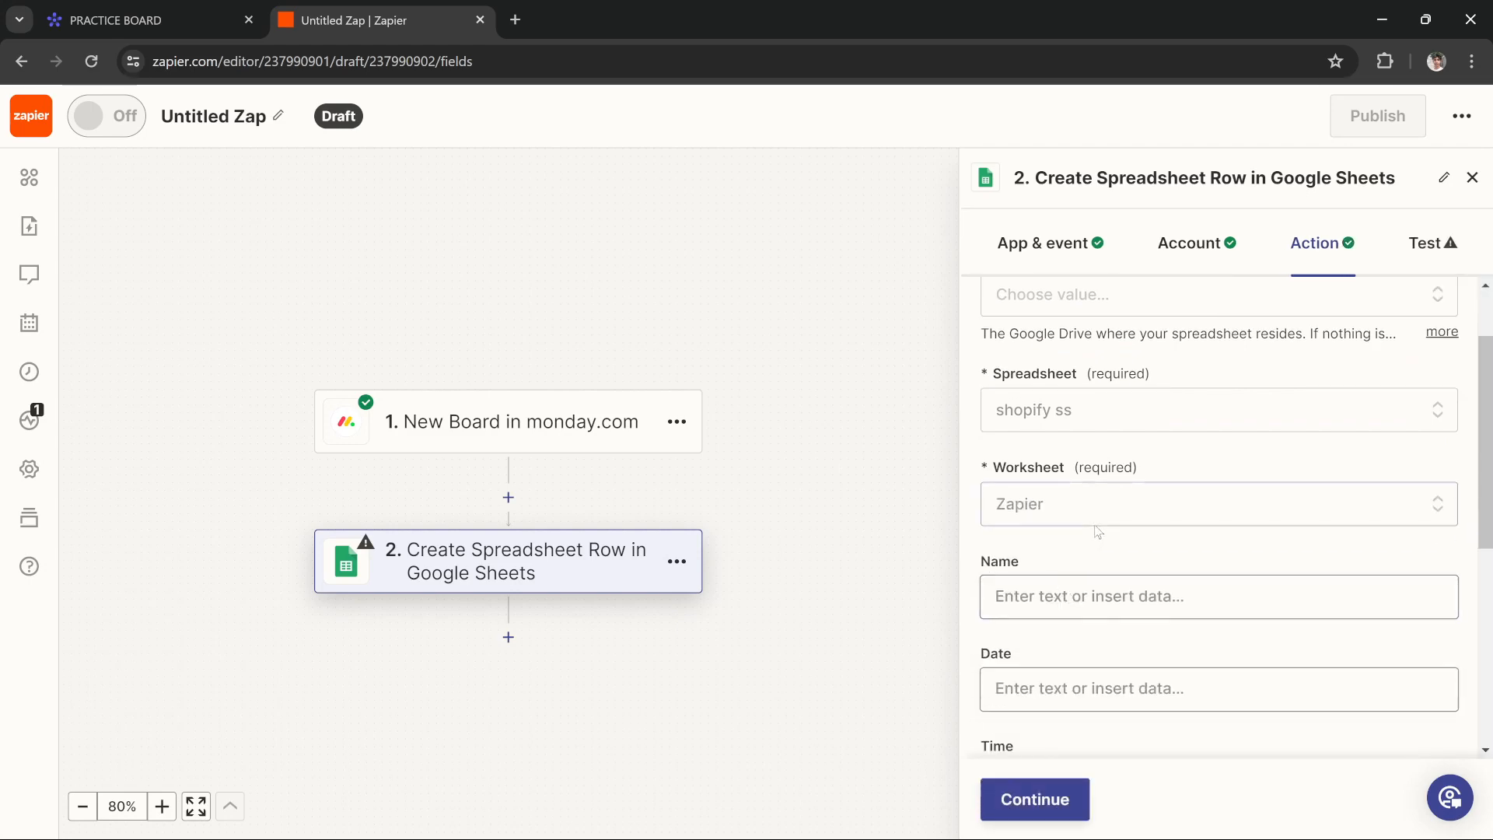
{"action": "scroll", "coordinate": [1098, 529], "scroll_direction": "down", "scroll_amount": 2}
{"action": "left_click", "coordinate": [1096, 501]}
{"action": "scroll", "coordinate": [1098, 497], "scroll_direction": "down", "scroll_amount": 3}
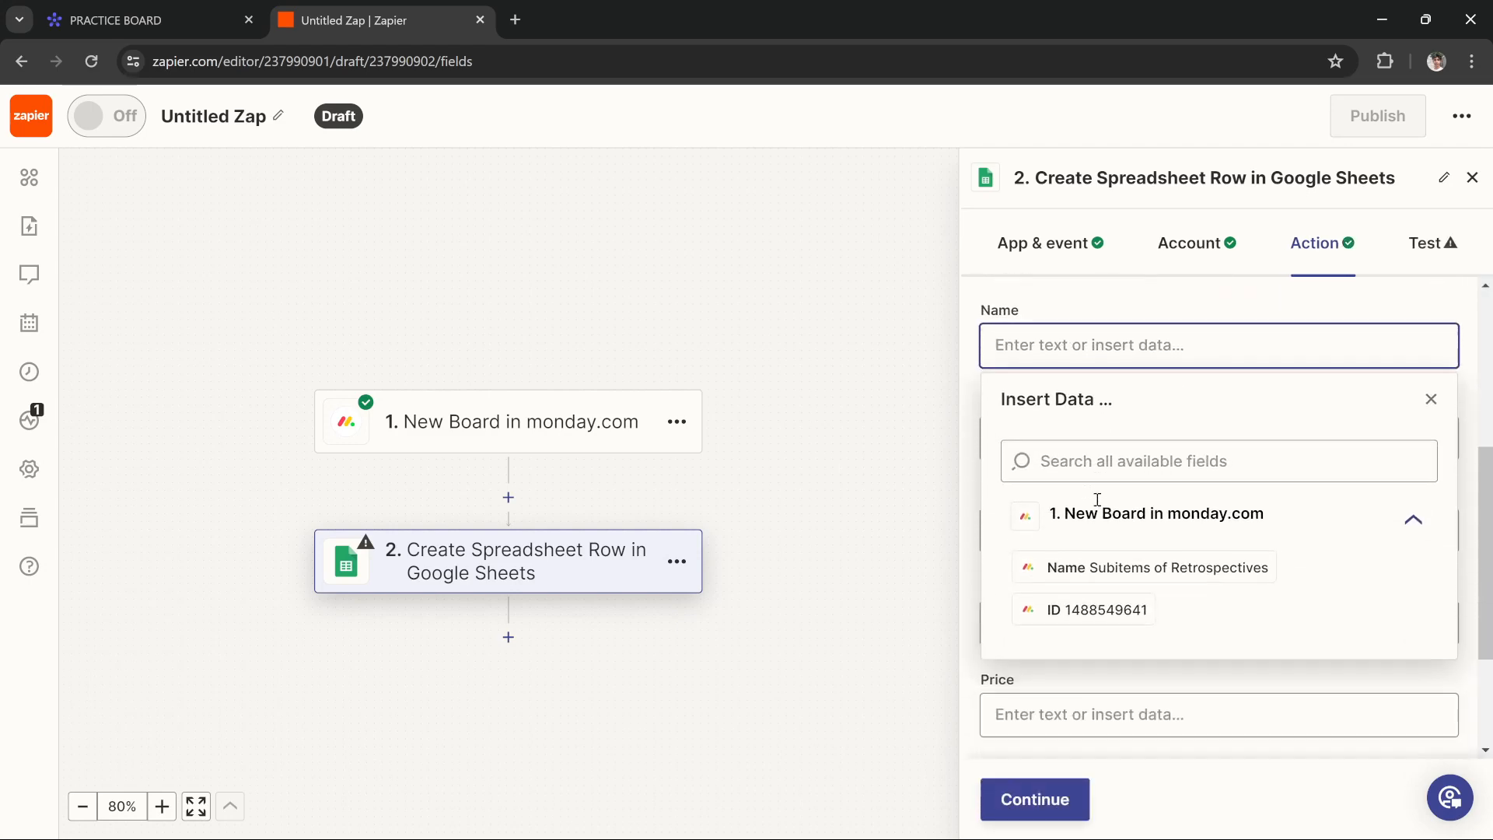
{"action": "left_click", "coordinate": [1127, 535]}
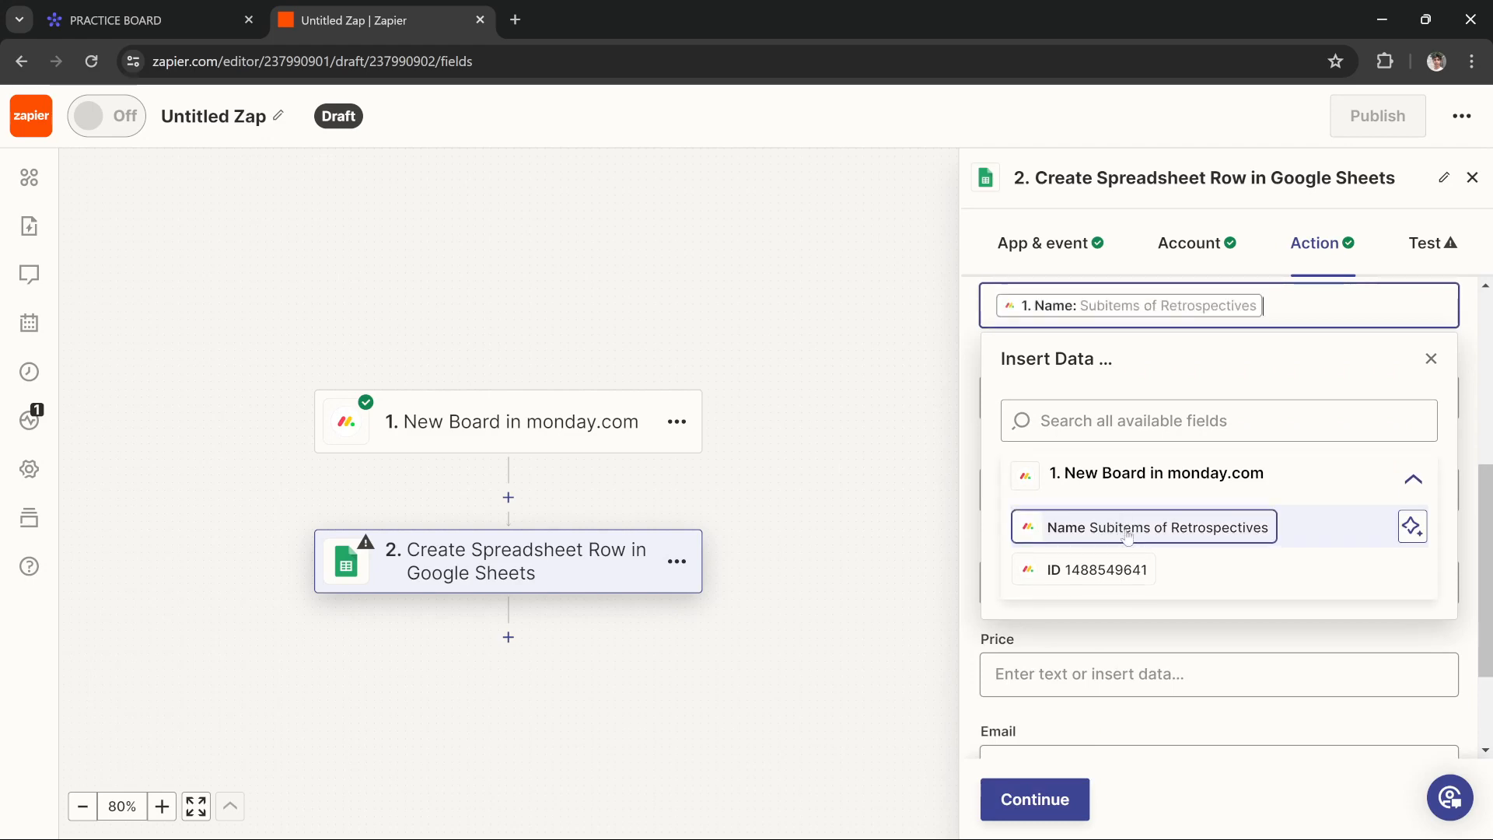
{"action": "scroll", "coordinate": [1127, 535], "scroll_direction": "up", "scroll_amount": 3}
{"action": "left_click", "coordinate": [1151, 460]}
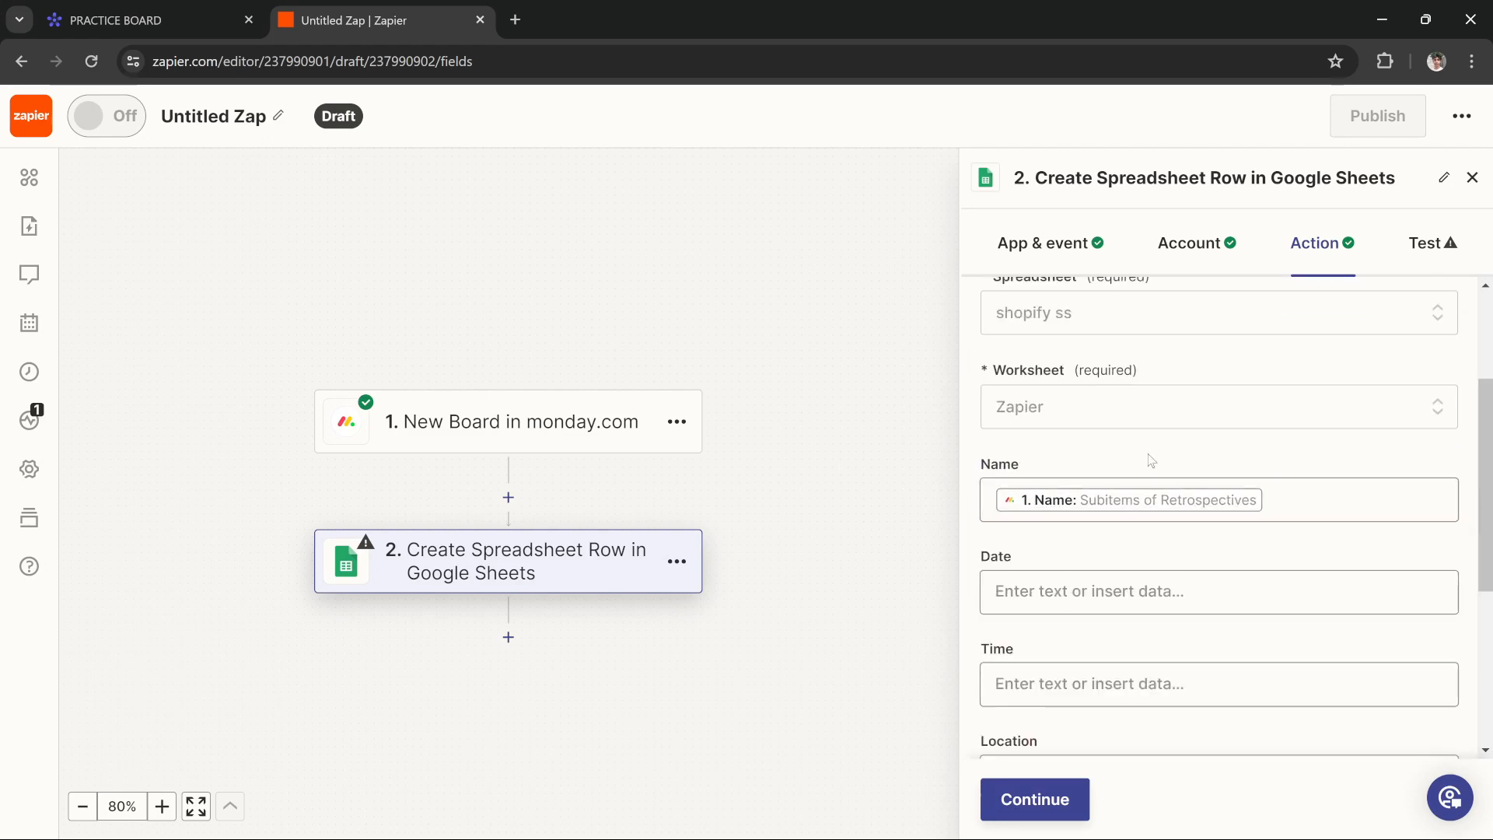
{"action": "scroll", "coordinate": [1067, 713], "scroll_direction": "down", "scroll_amount": 2}
{"action": "left_click", "coordinate": [1042, 799]}
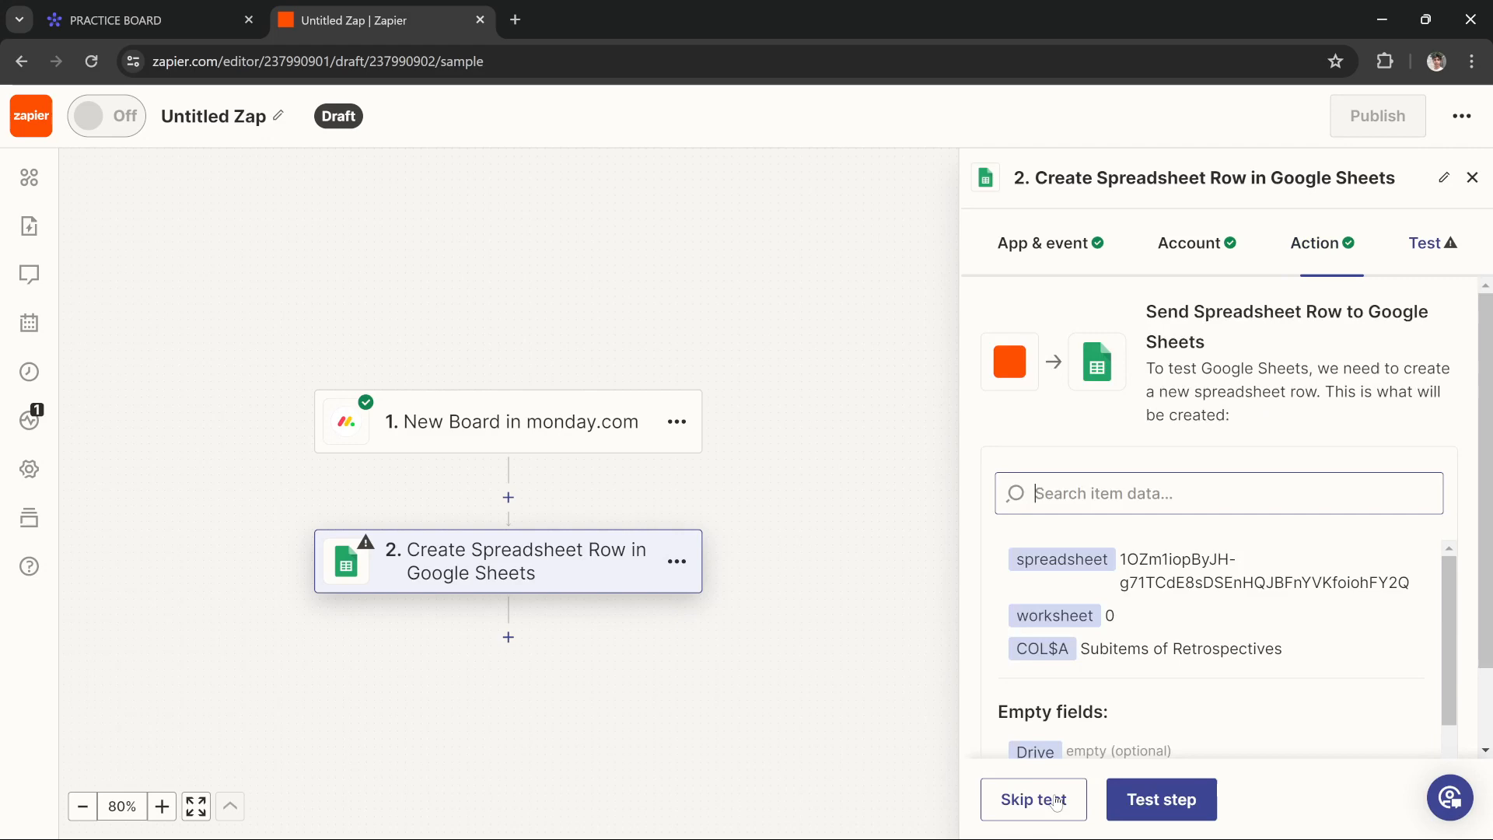
Test the Create Spreadsheet Row step, try to publish the Zap, and dismiss the status report.
{"action": "left_click", "coordinate": [1162, 800]}
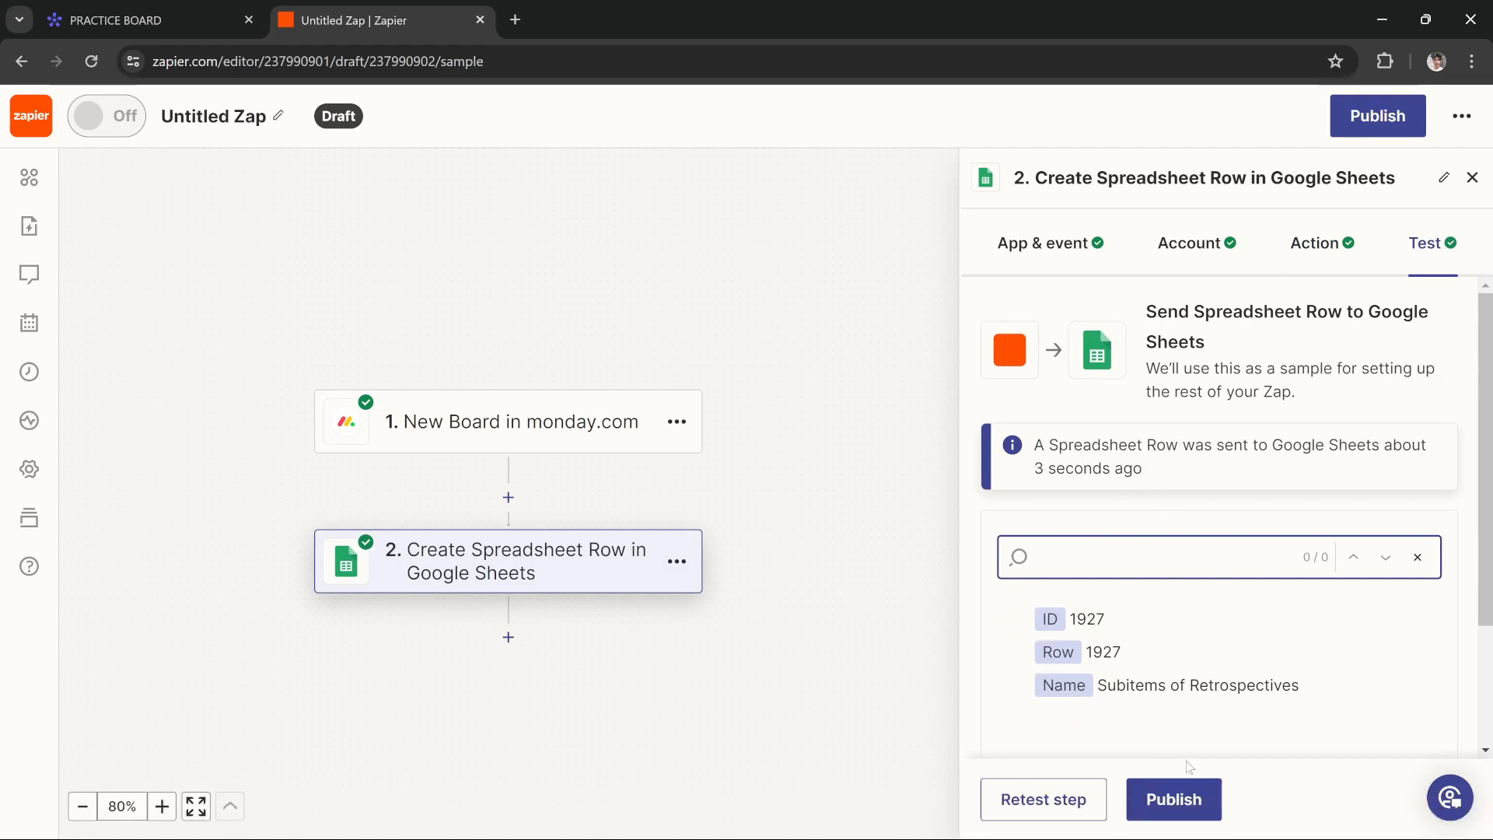
{"action": "left_click", "coordinate": [1170, 798]}
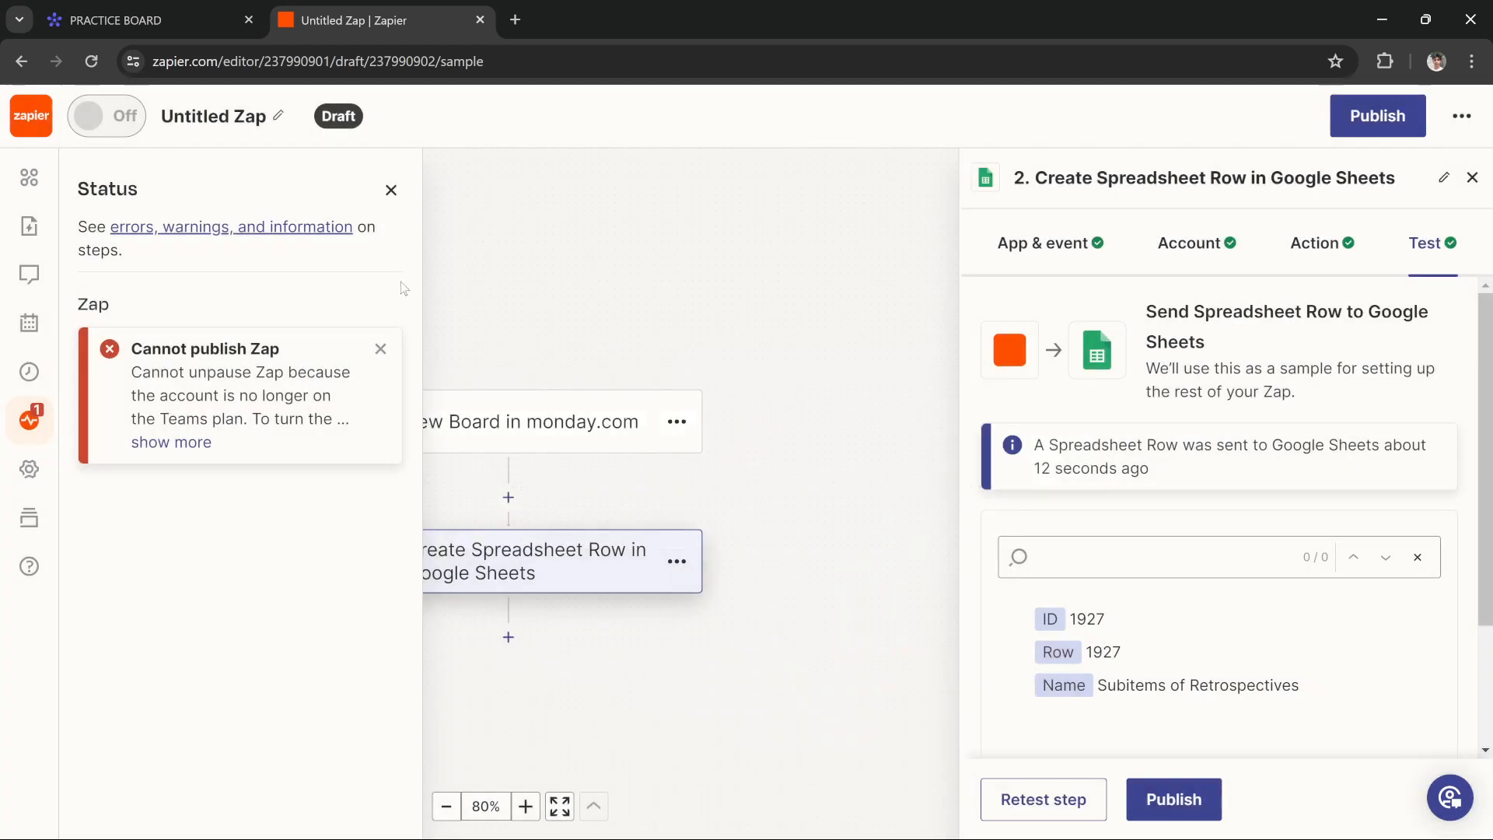
{"action": "left_click", "coordinate": [389, 191]}
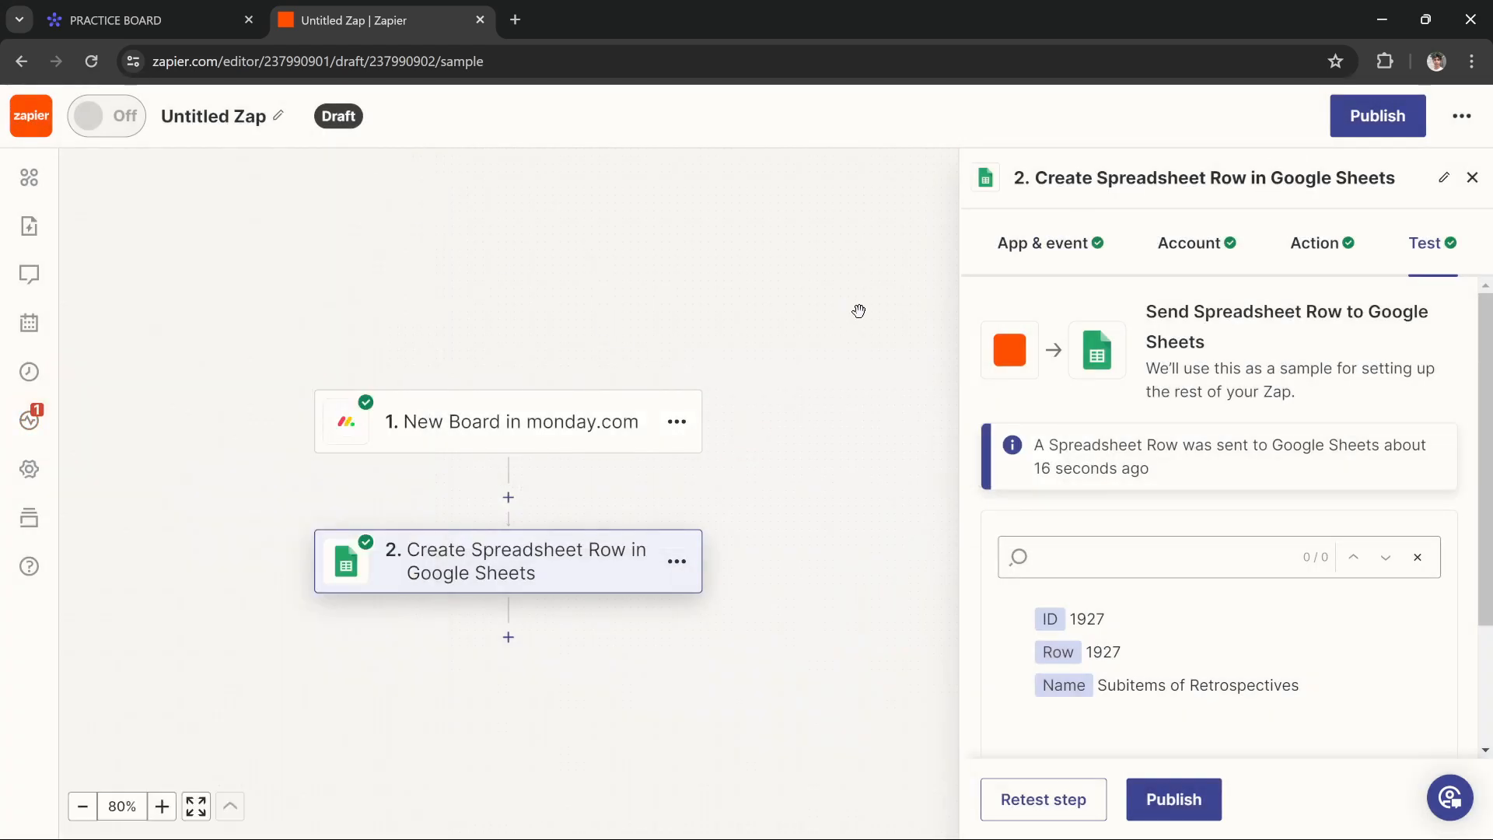